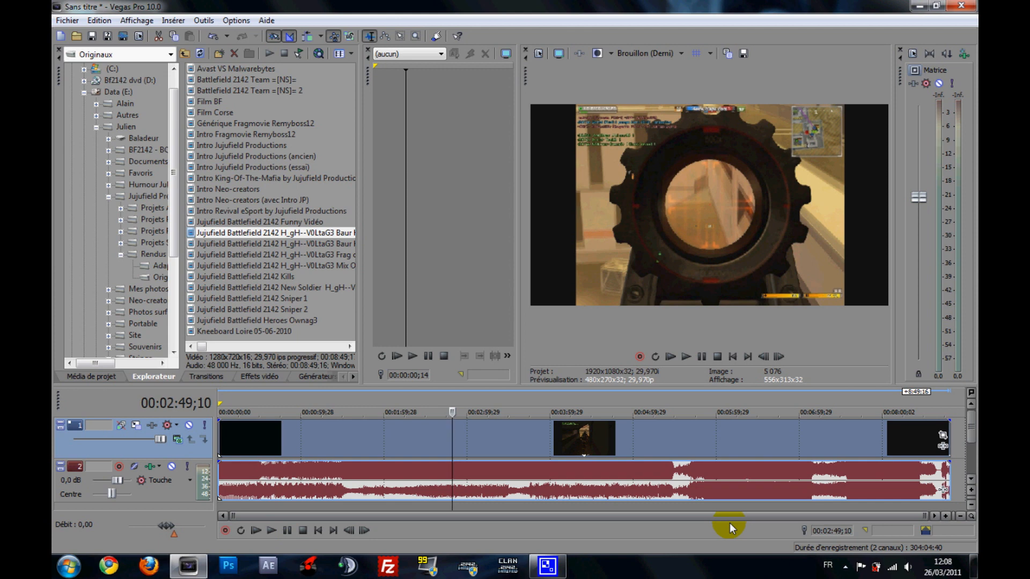
- Play the existing project's timeline for a few seconds and pause it at about 00:02:58
left_click(269, 529)
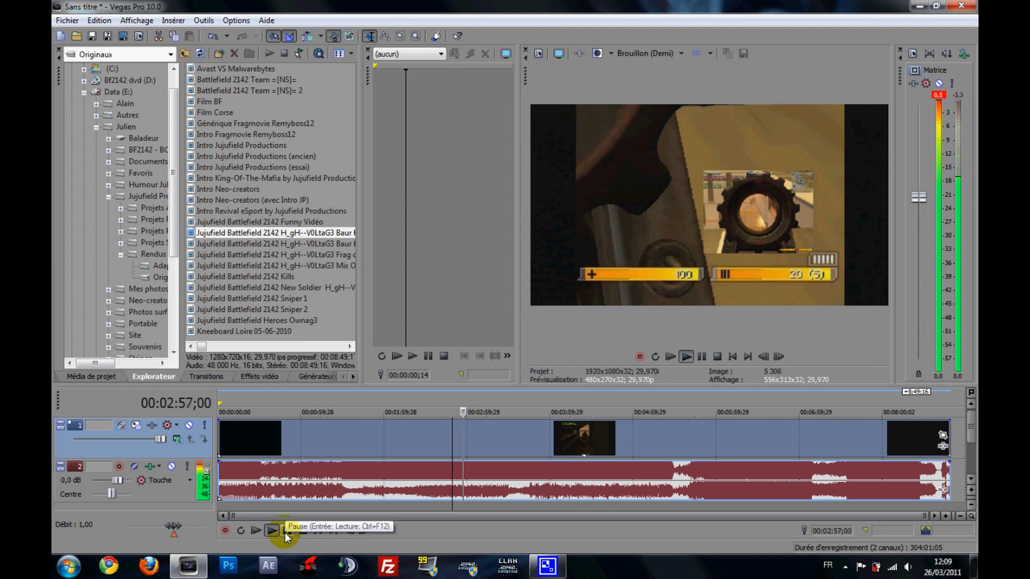
left_click(285, 530)
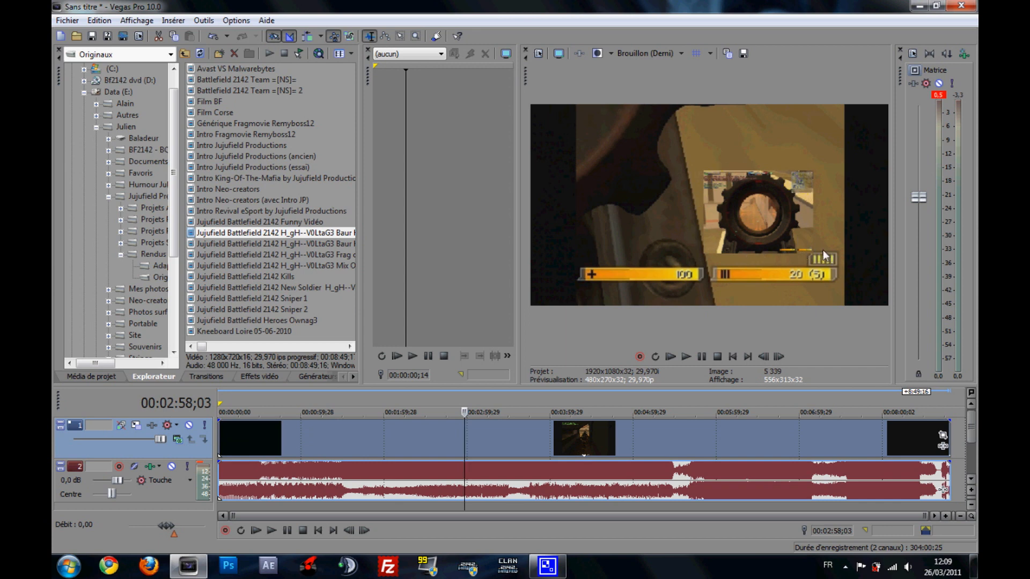
left_click(467, 431)
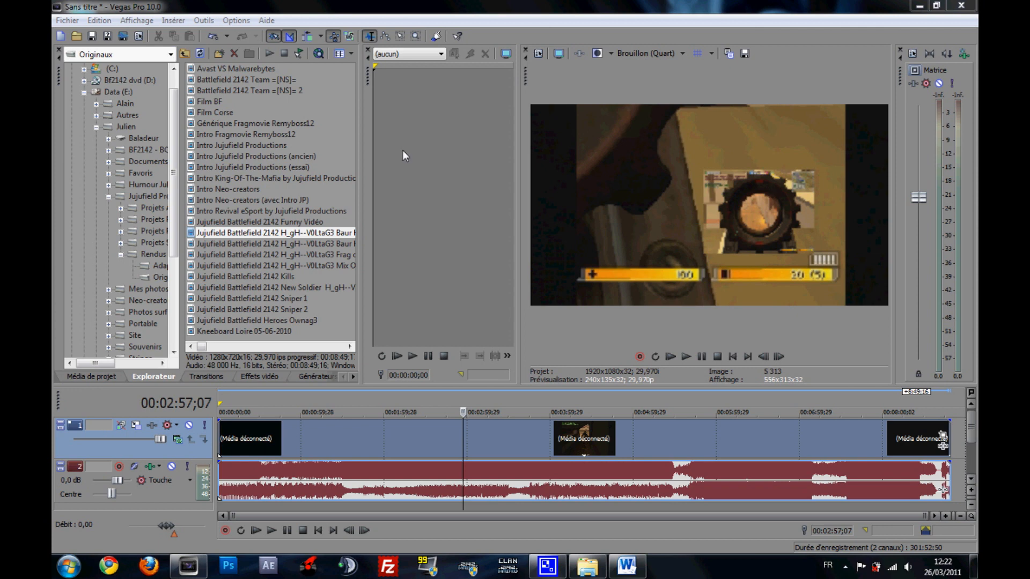
left_click(136, 13)
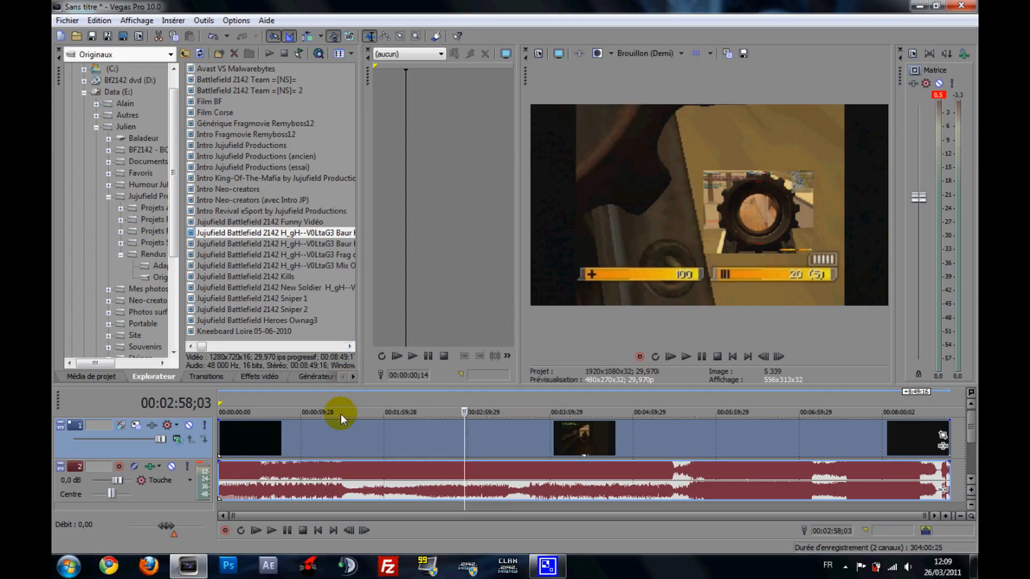
- Close the current untitled project without saving it
left_click(69, 19)
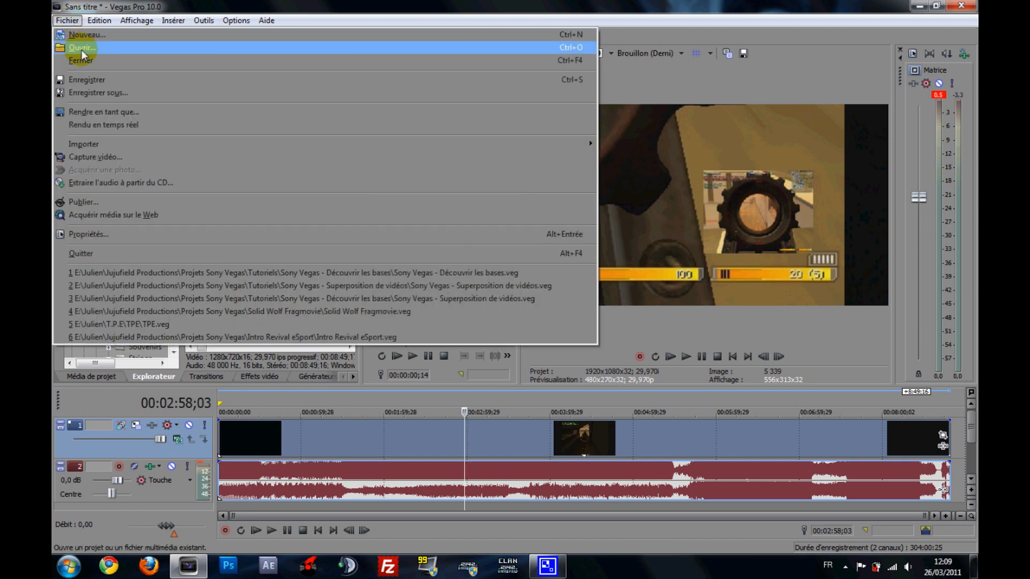
left_click(82, 60)
left_click(550, 235)
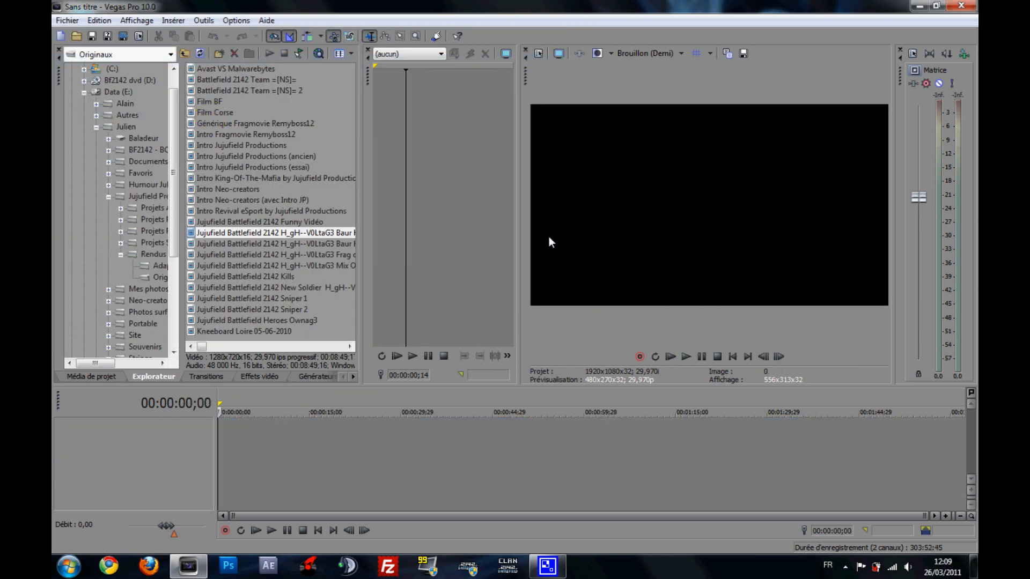
- Create a new project with the HD 1080-60i (1920x1080; 29,970 ips) template, keeping width 1920 and height 1080
left_click(67, 20)
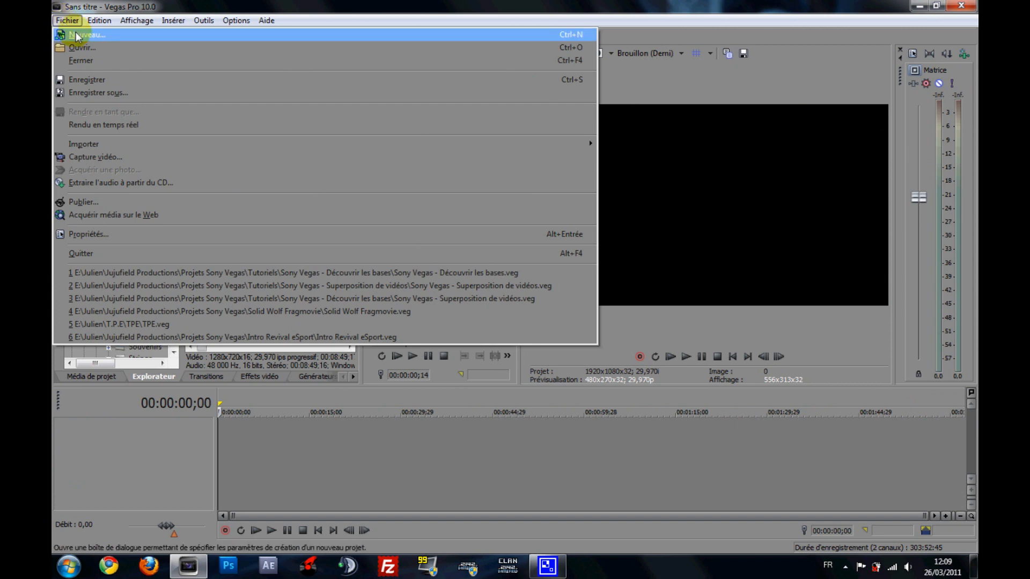
left_click(78, 36)
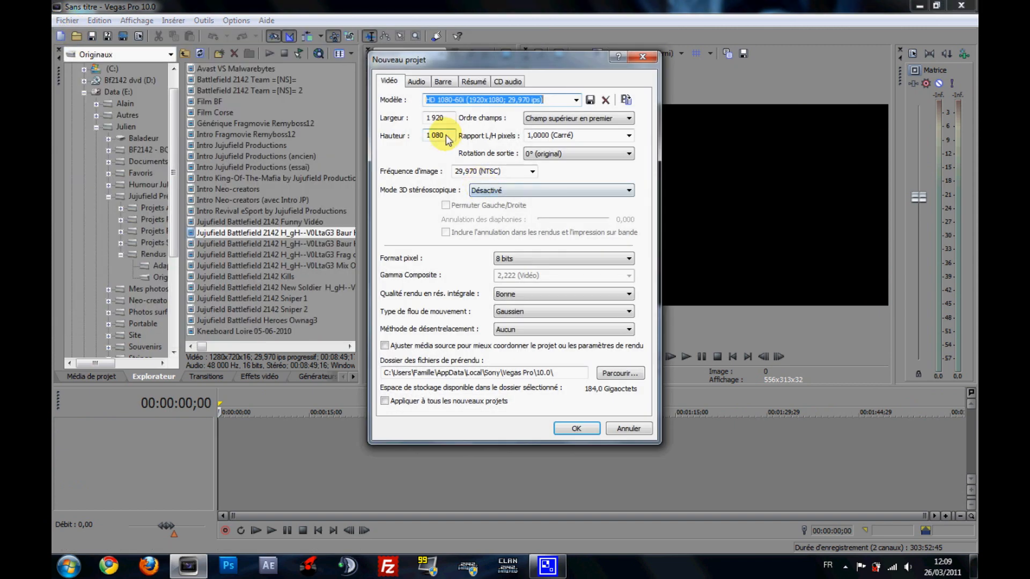
left_click(446, 136)
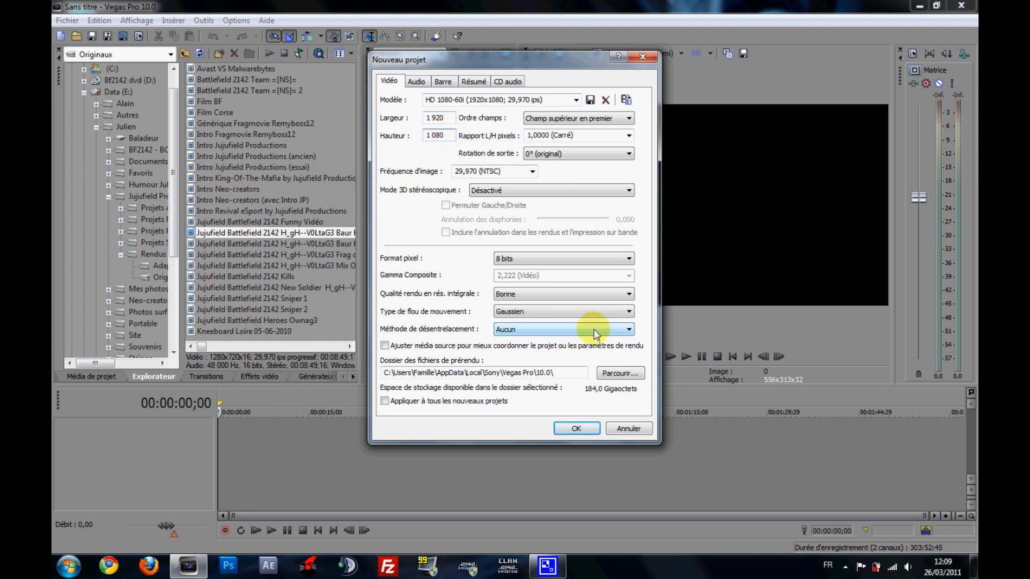
left_click(448, 120)
left_click(448, 138)
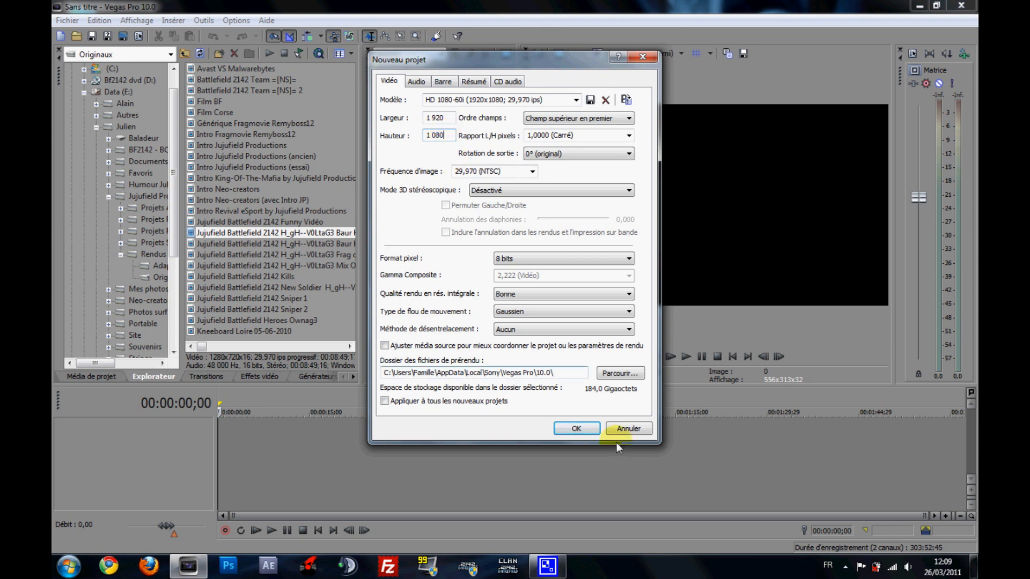
left_click(574, 427)
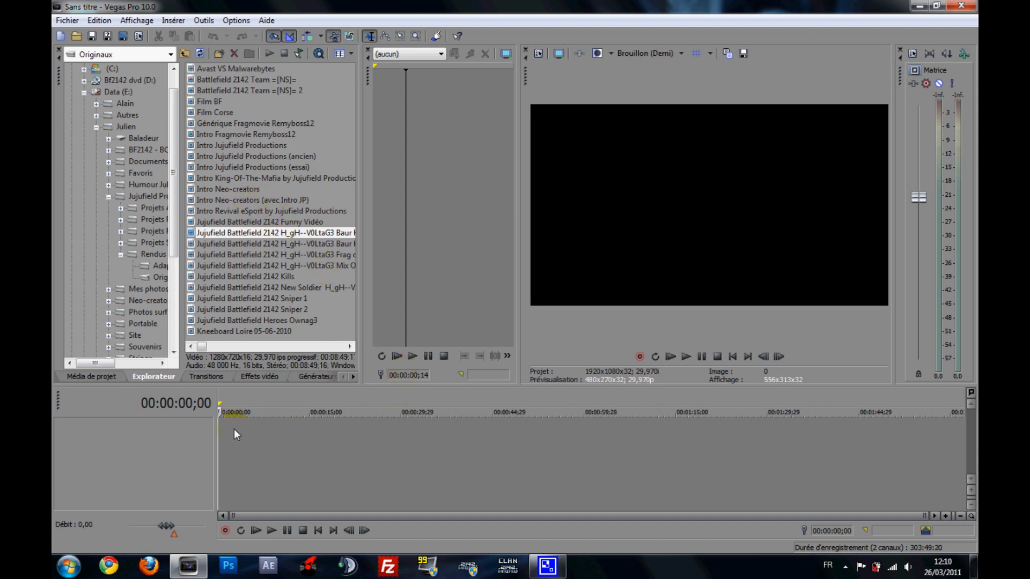
- Add "Intro Neo-creators (avec Intro JP)" at the timeline start and "Générique Fragmovie Remyboss12" on separate tracks below it
left_click_drag(252, 200, 234, 429)
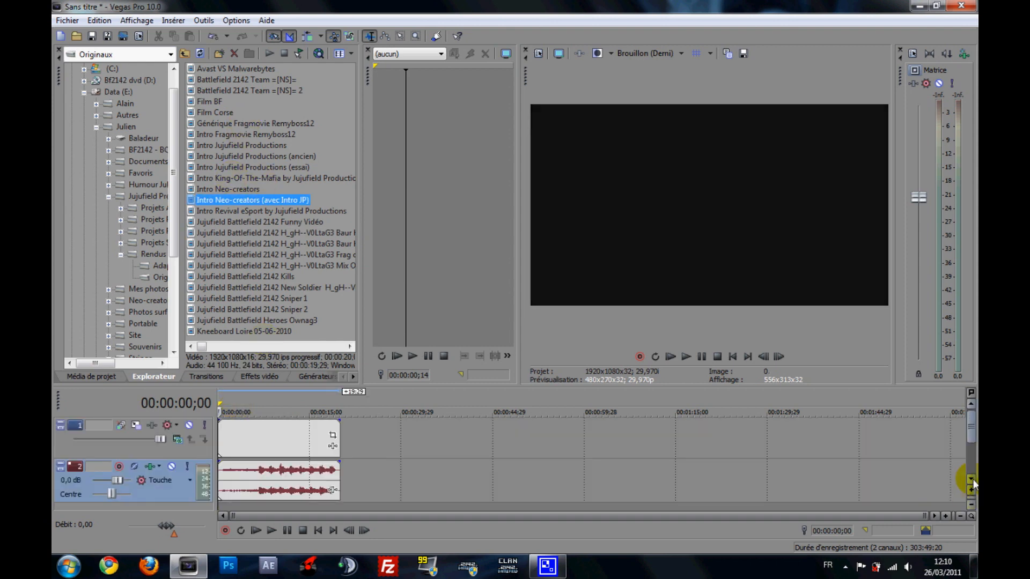
left_click_drag(257, 124, 225, 509)
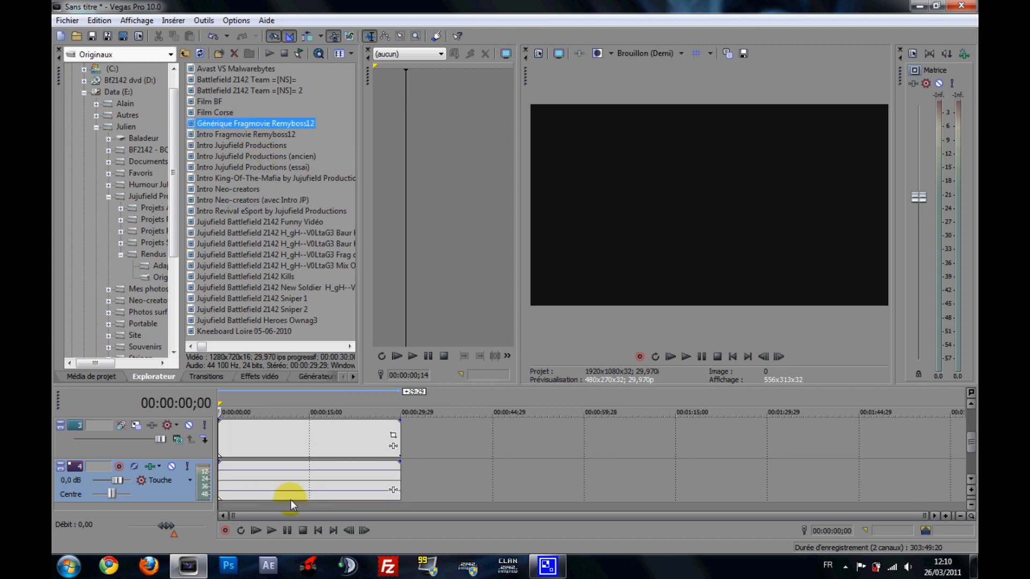
left_click(970, 406)
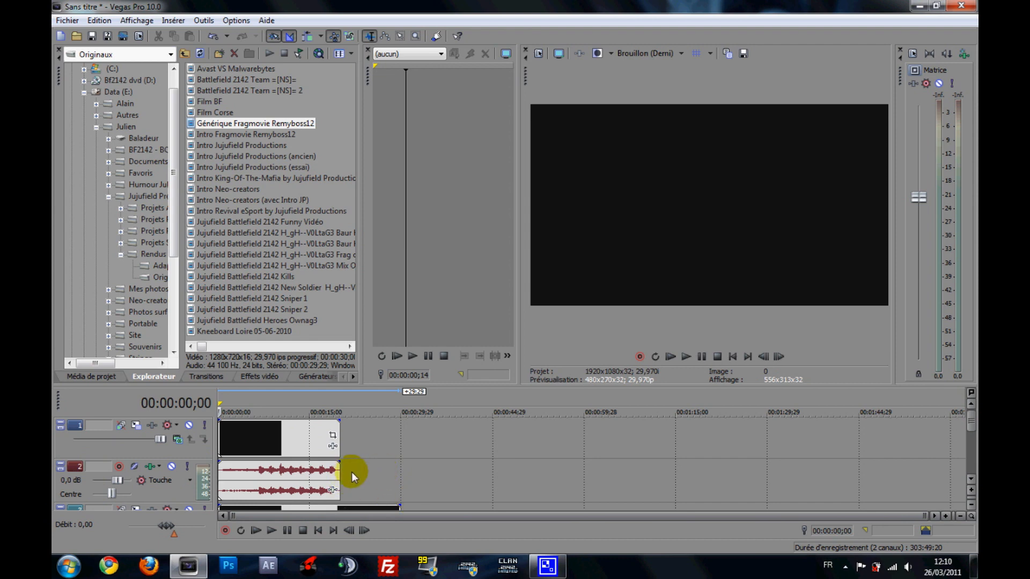
- Mute the audio event of the Intro Neo-creators clip on track 2
left_click(266, 469)
right_click(265, 469)
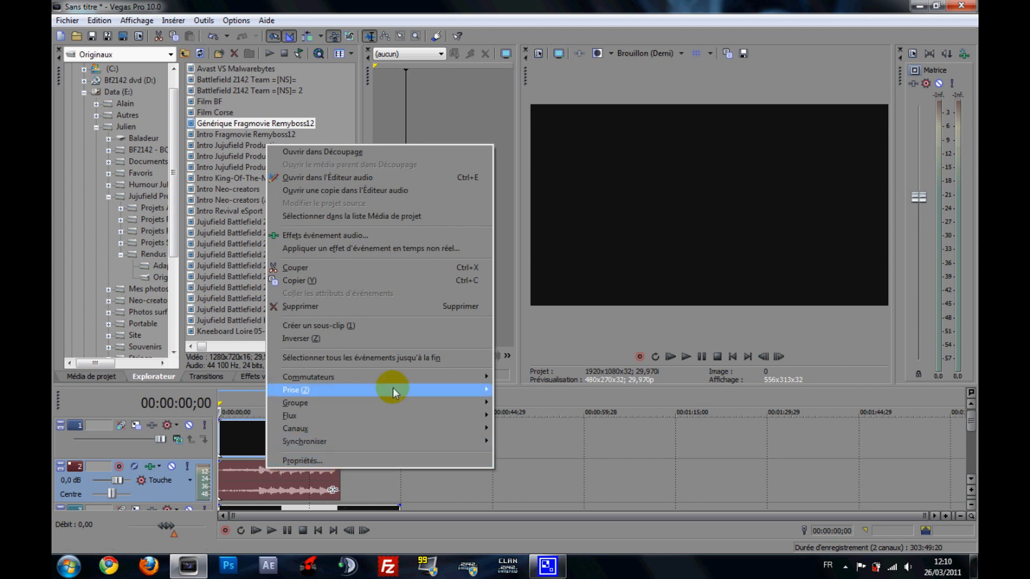
mouse_move(411, 381)
left_click(538, 379)
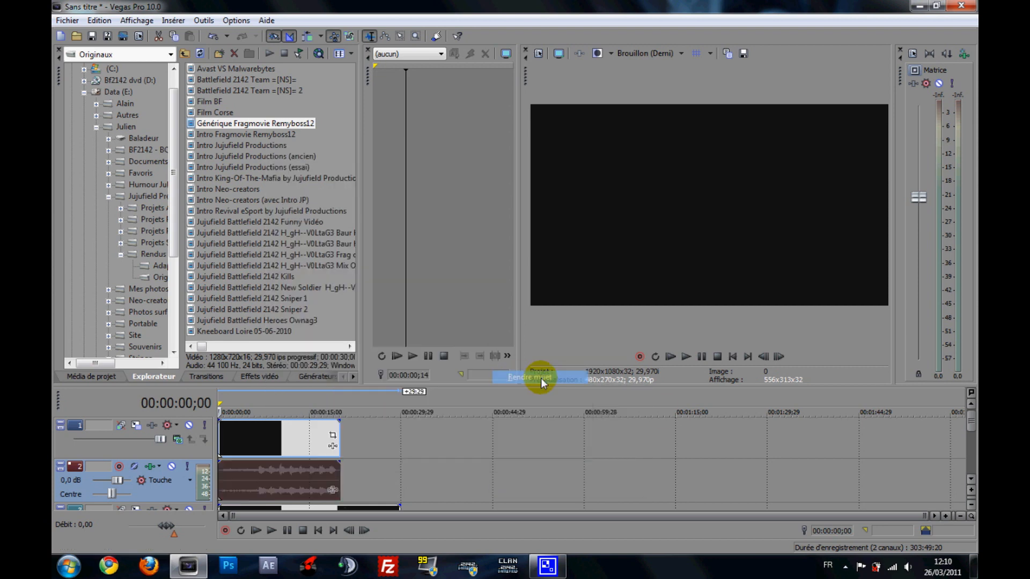
- Mute the audio event of the Générique Fragmovie clip on track 4
left_click_drag(970, 420, 970, 449)
right_click(287, 475)
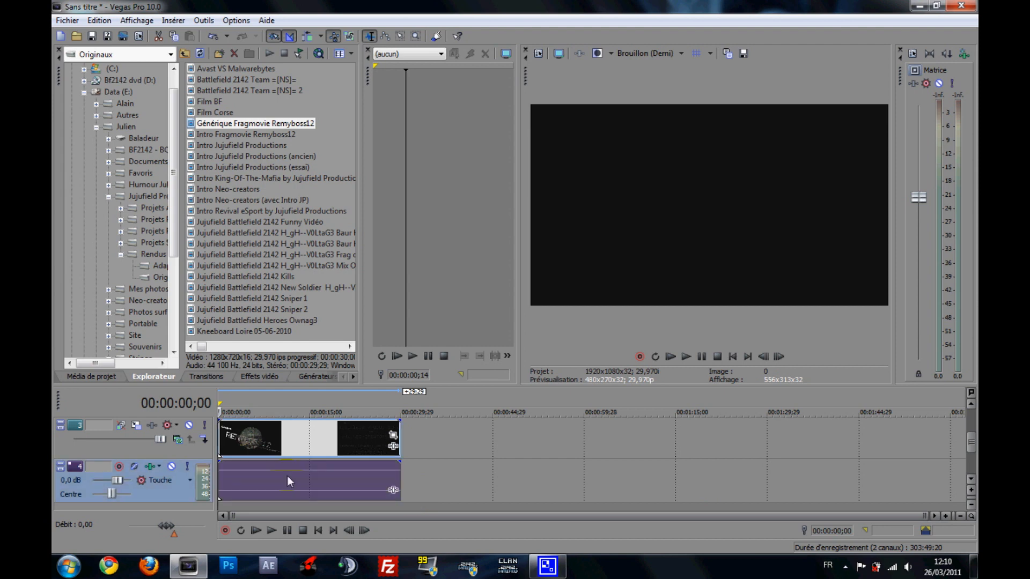
mouse_move(450, 384)
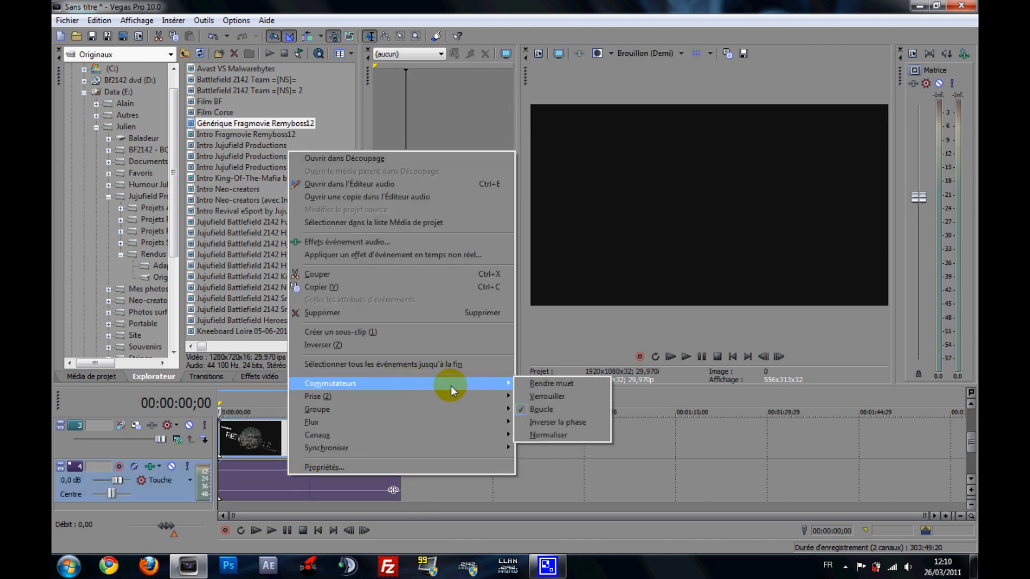
left_click(557, 384)
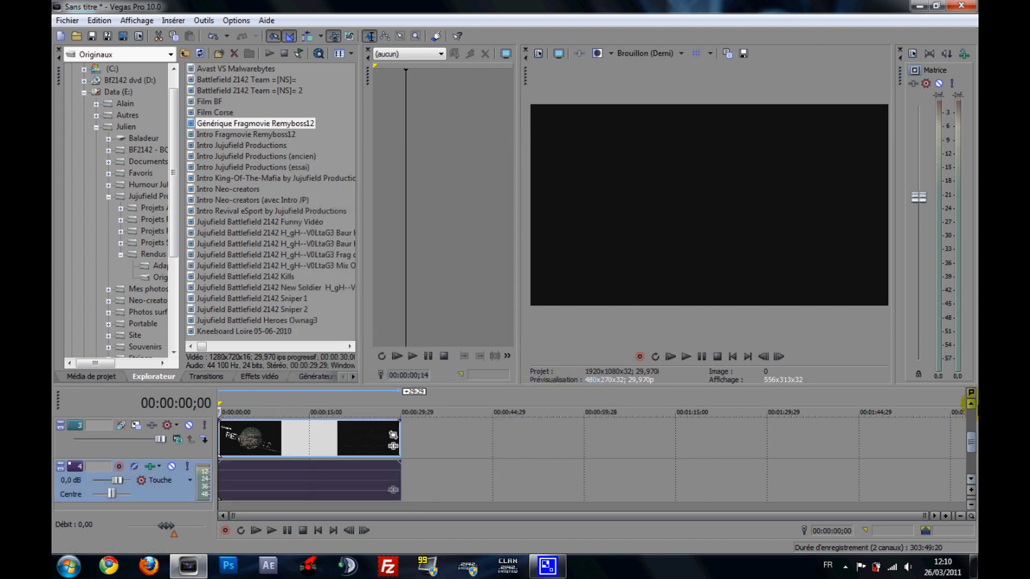
left_click_drag(970, 443, 970, 423)
- Preview the overlapping clips at about 00:00:03;11 and compare the video tracks' stacking order
left_click(465, 475)
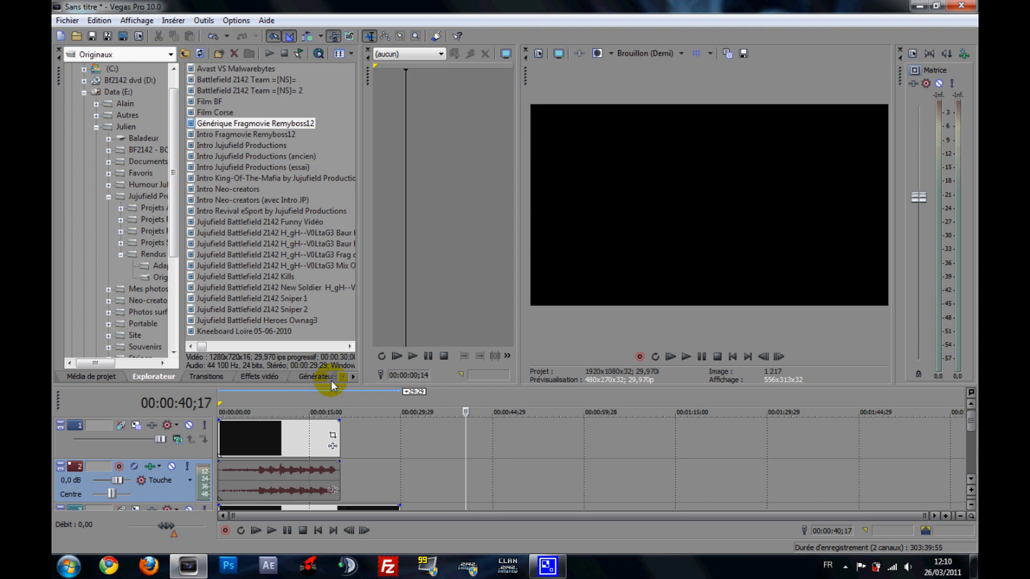
left_click(238, 435)
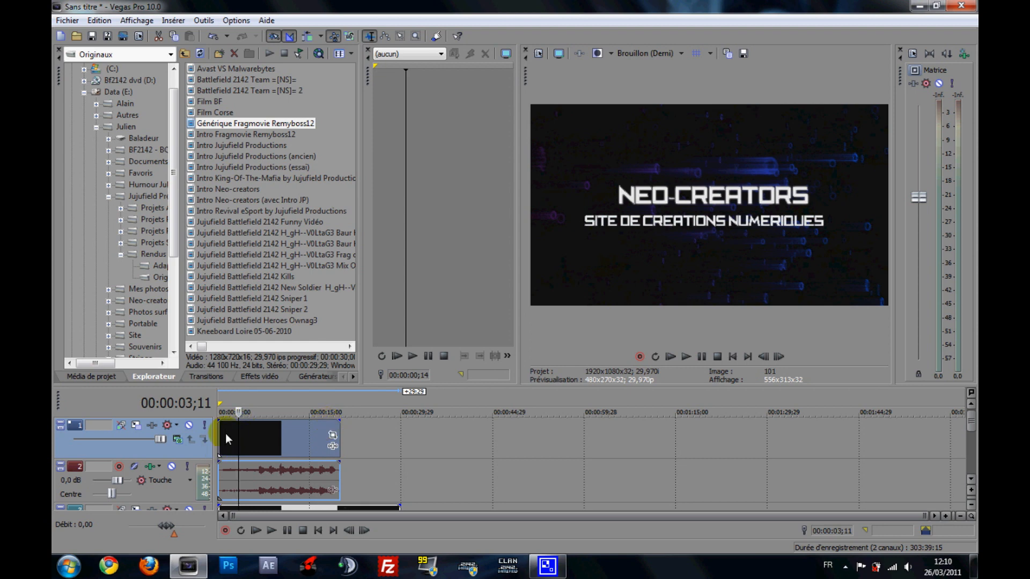
left_click(971, 478)
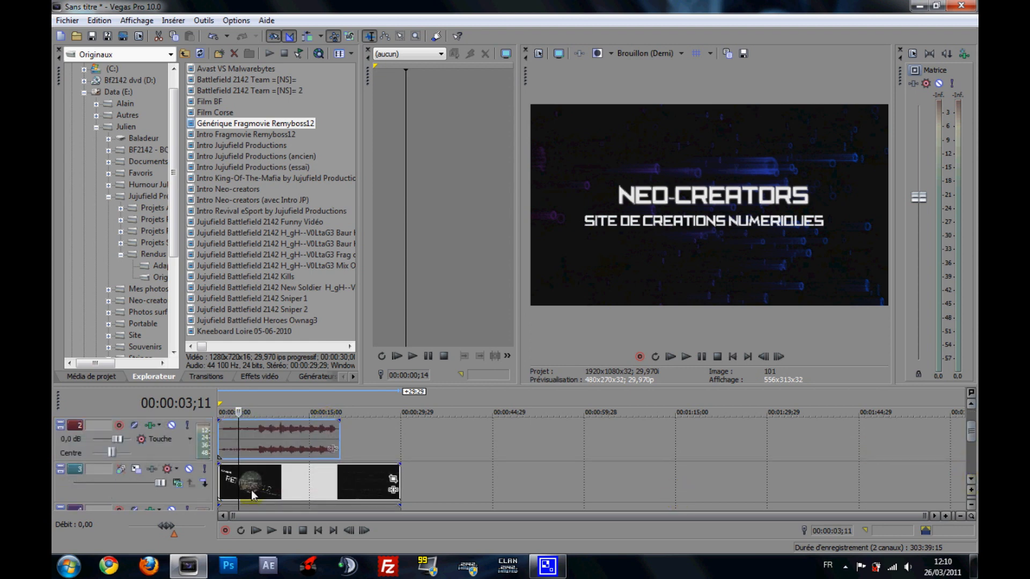
left_click(970, 403)
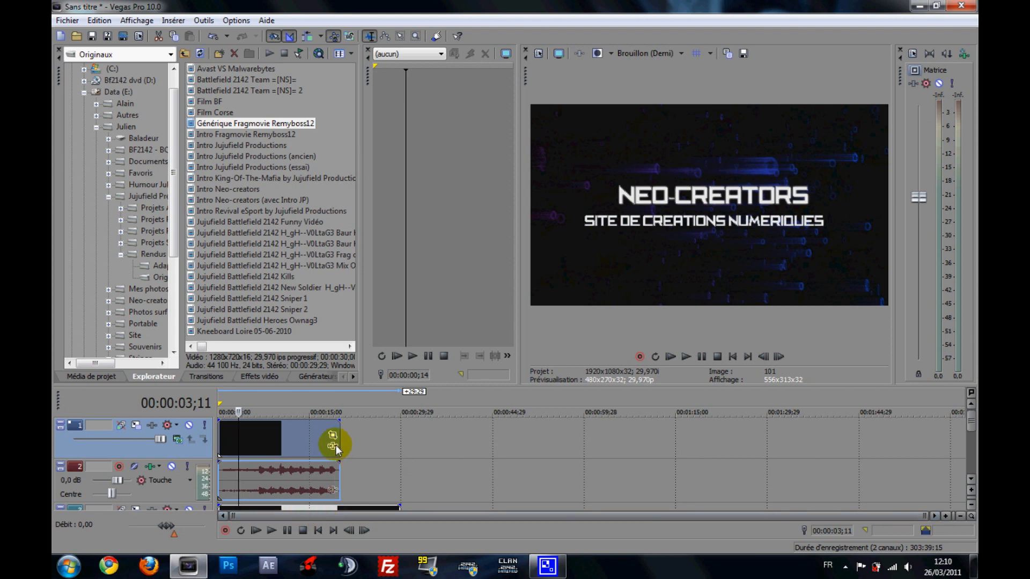
left_click(538, 232)
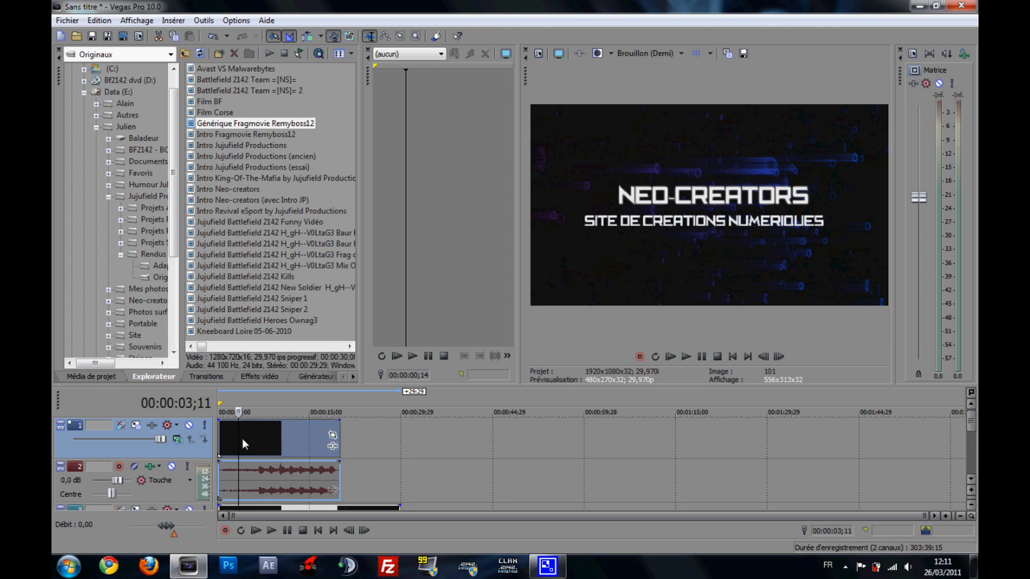
- Try to shorten the Intro Neo-creators clip from its end to just before 00:00:03;11
left_click_drag(337, 439, 235, 449)
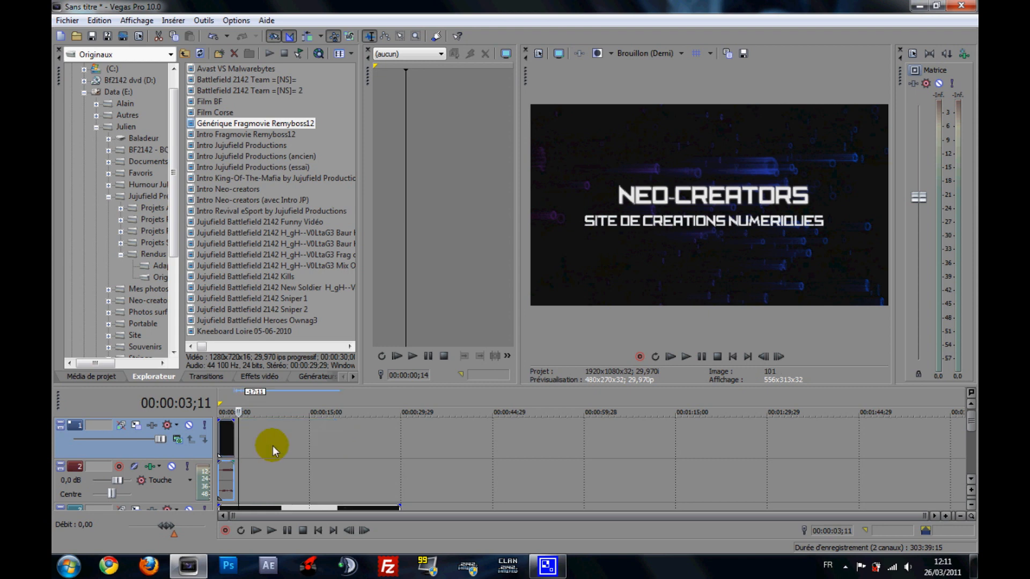
left_click(272, 445)
right_click(227, 435)
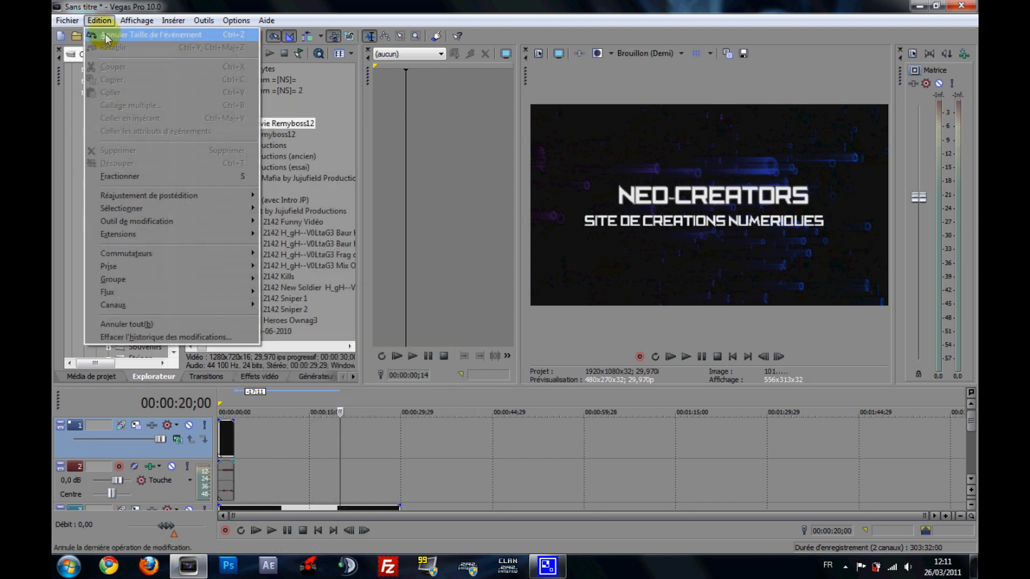
left_click(105, 34)
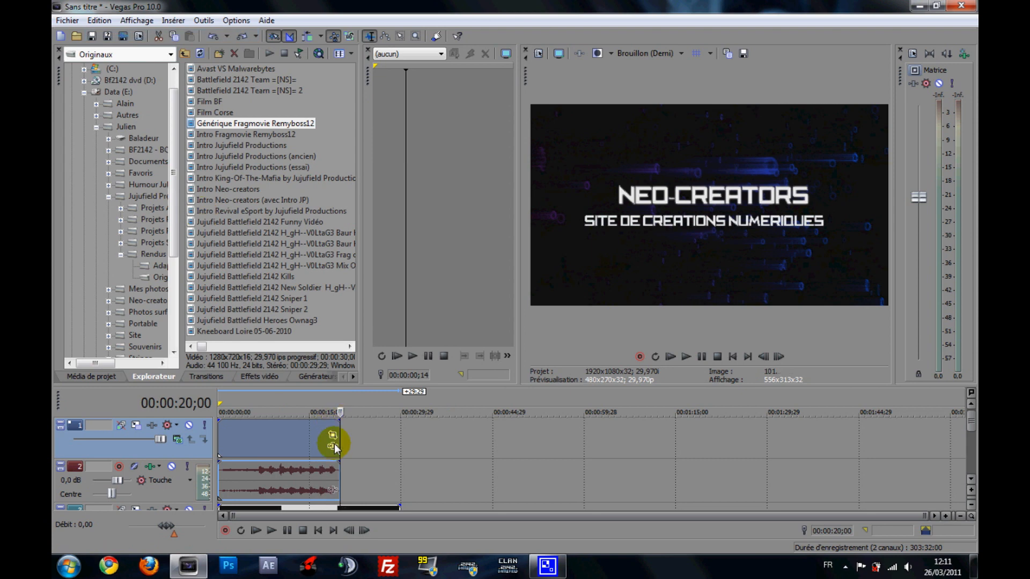
- Place the cursor at about 00:00:15;18 and open Event Pan/Crop for the Intro Neo-creators video clip
right_click(281, 433)
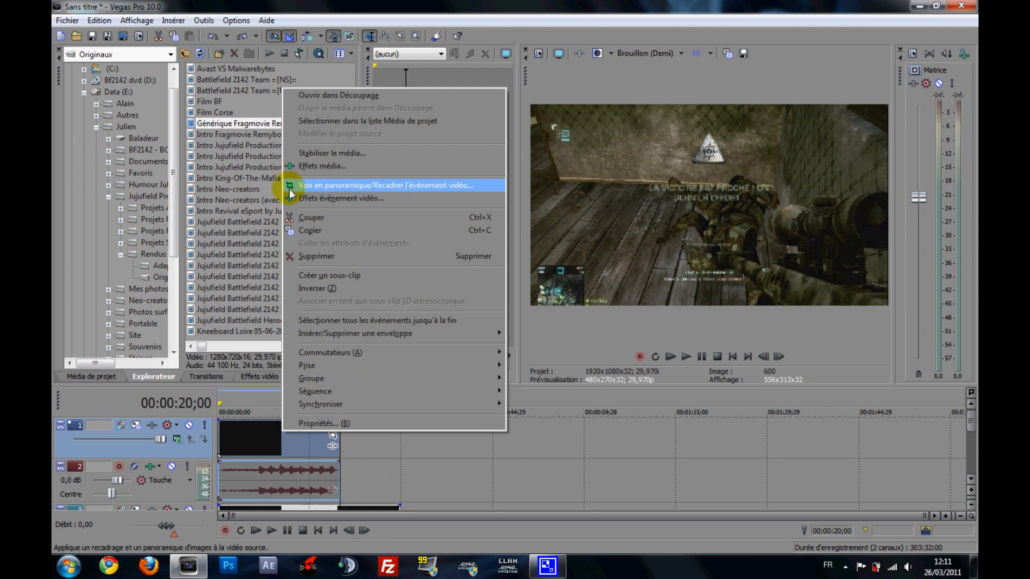
left_click(314, 440)
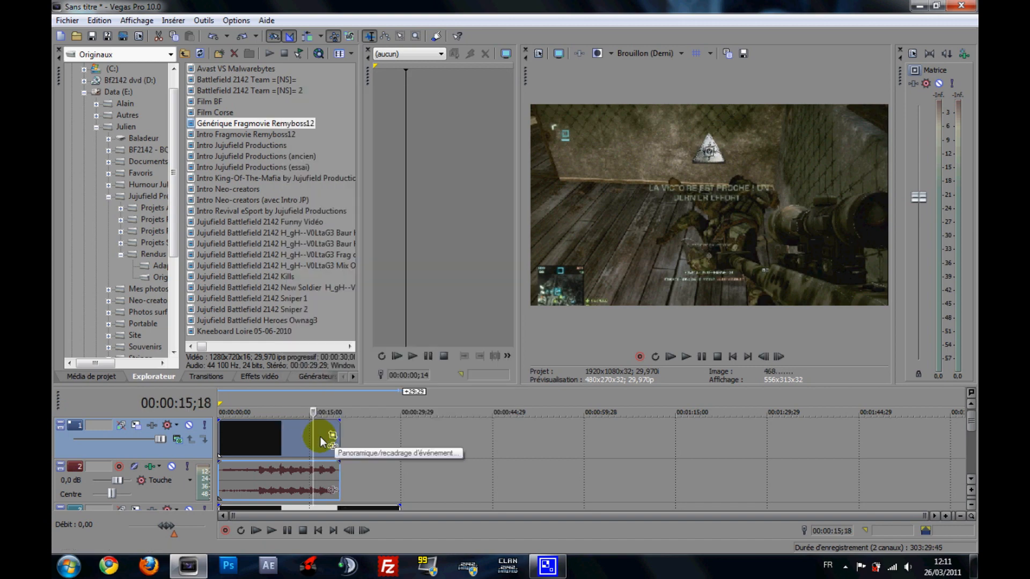
left_click(322, 437)
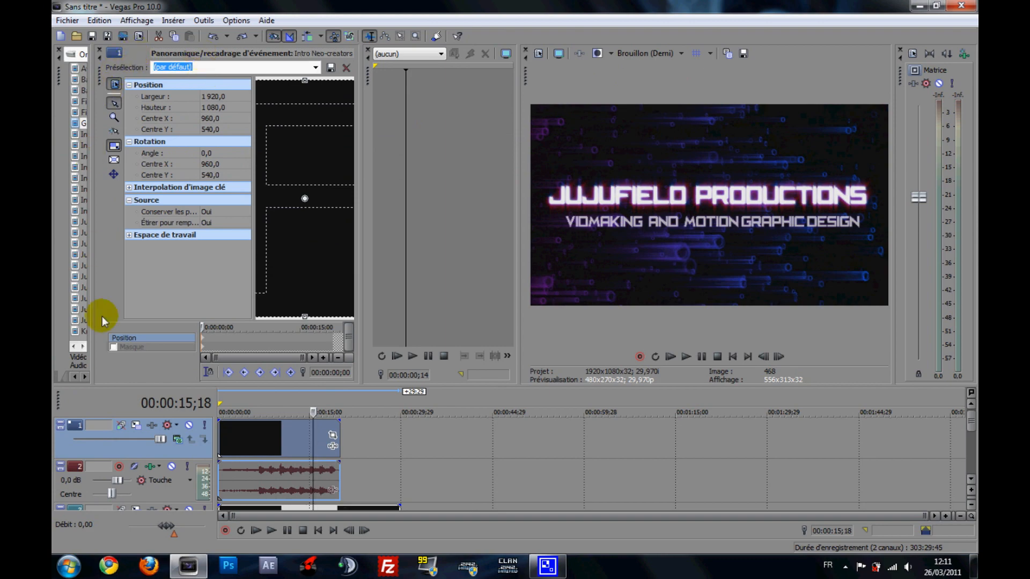
- Undock the Pan/Crop window beside the video preview and show the crop frame with free space around it
left_click_drag(98, 70, 189, 137)
left_click_drag(451, 118, 493, 102)
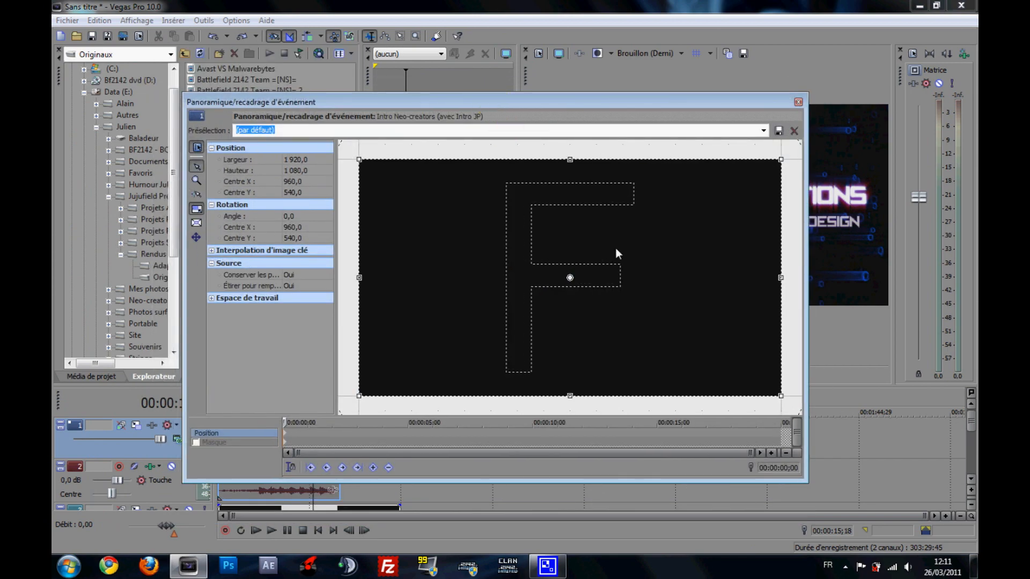
scroll(492, 267, "down", 5)
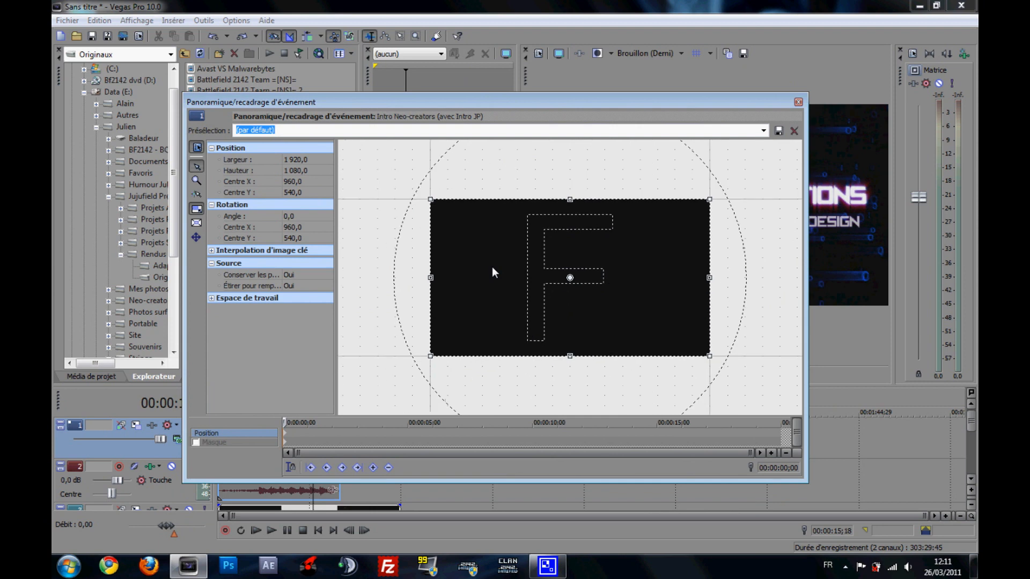
scroll(491, 266, "down", 2)
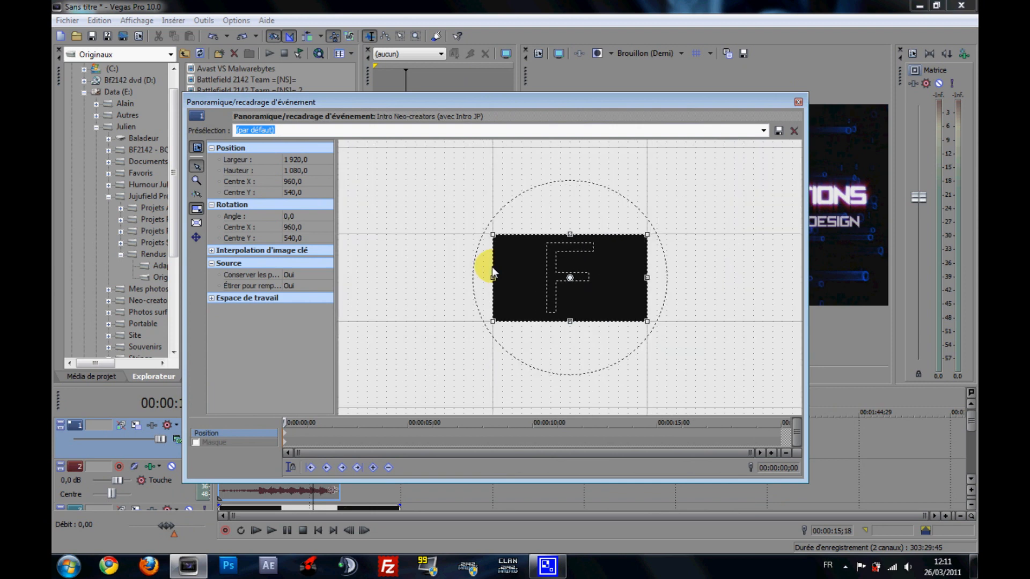
left_click_drag(671, 100, 575, 114)
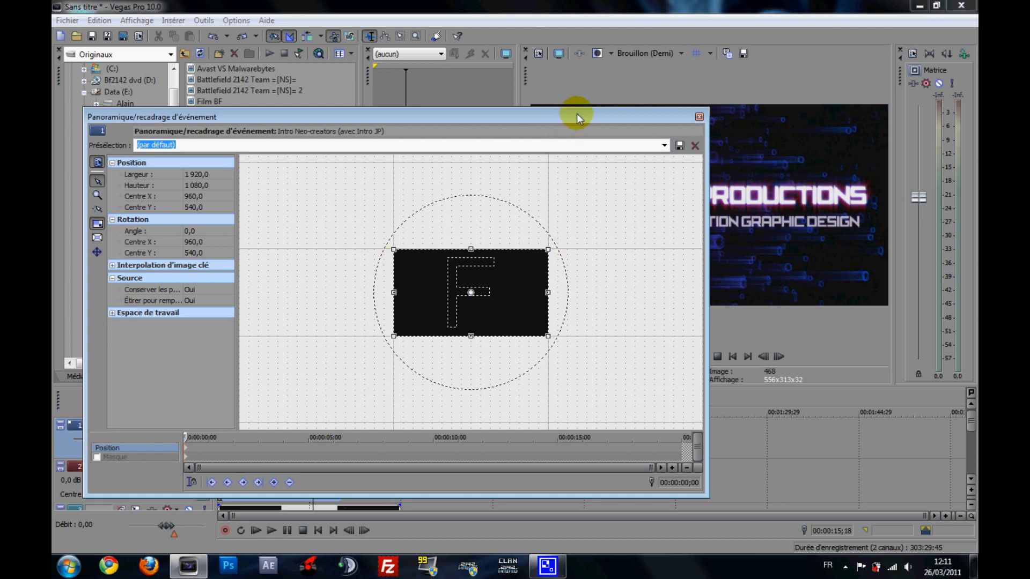
left_click_drag(577, 114, 534, 129)
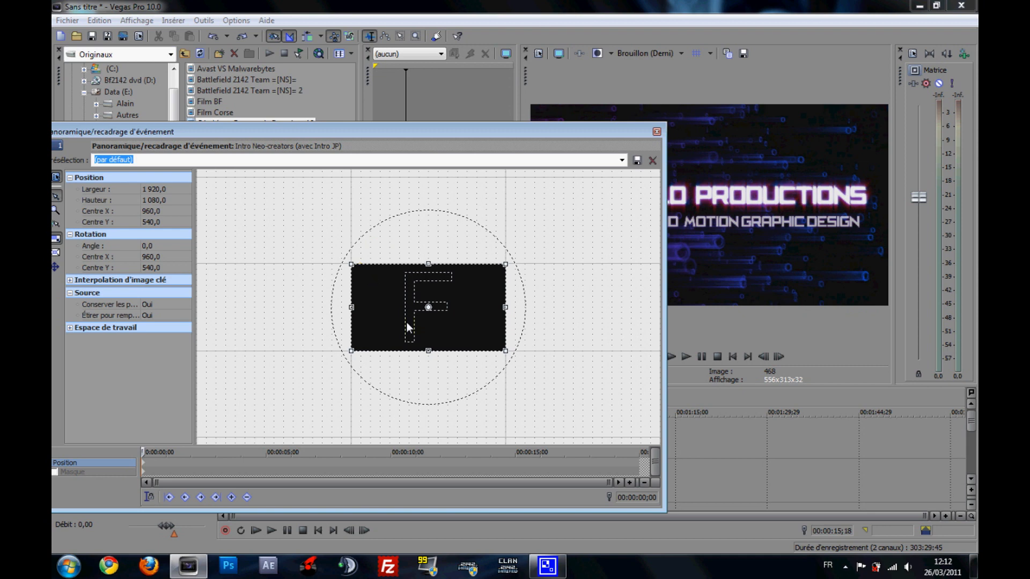
- Enlarge the Intro Neo-creators crop frame toward its upper right to about 3840 × 2160, shrinking the clip into the picture's lower-left quarter
left_click_drag(443, 131, 385, 146)
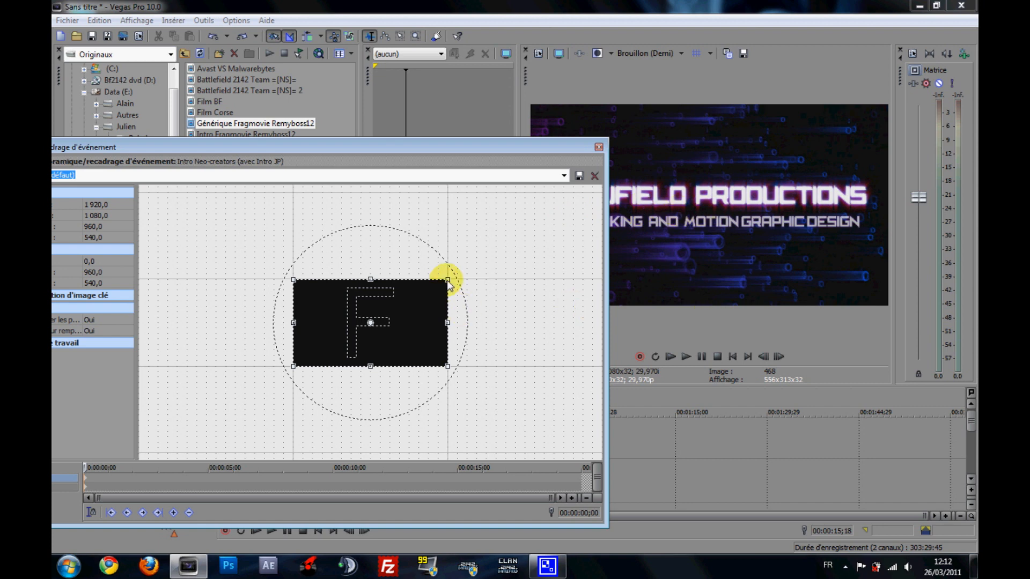
left_click_drag(448, 281, 298, 278)
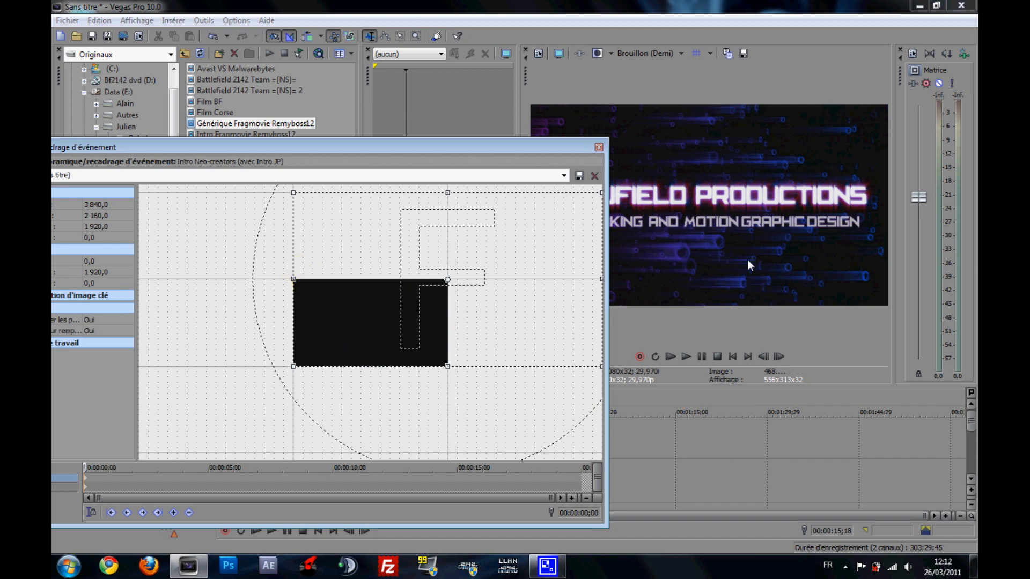
left_click_drag(545, 147, 652, 318)
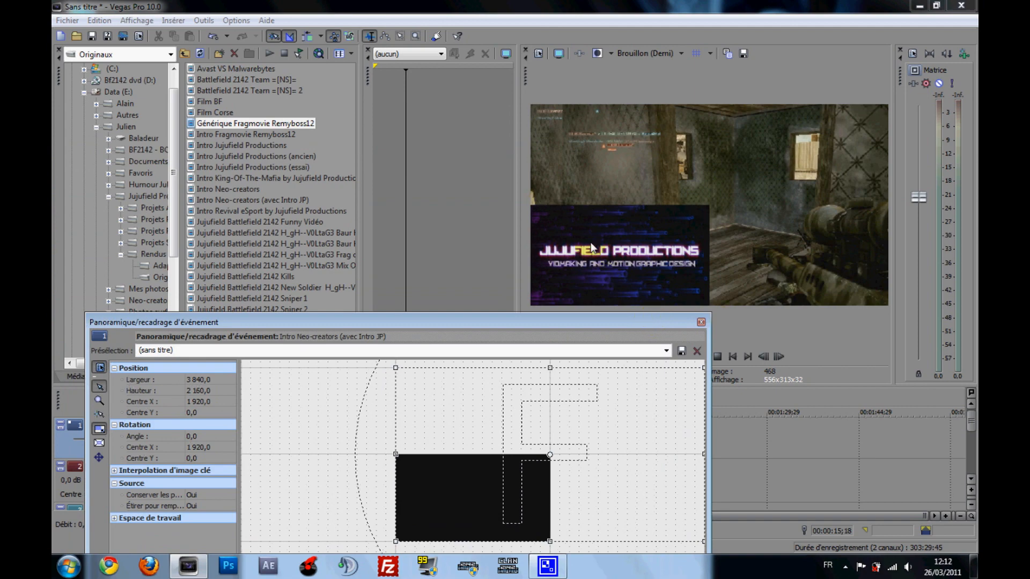
left_click_drag(603, 318, 579, 237)
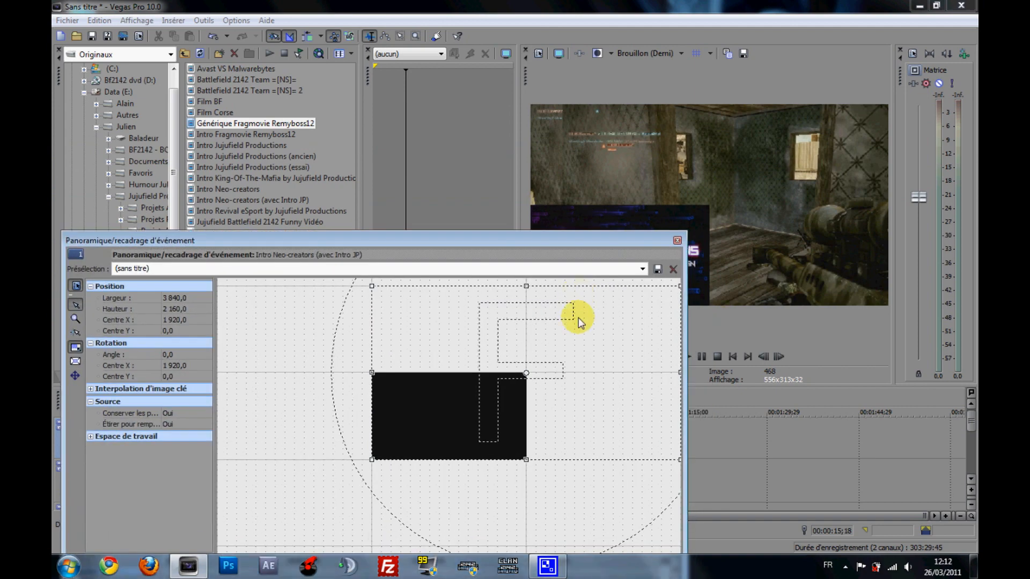
- Fine-tune the crop frame's upper-right corner to about 3848 × 2164.5 and close Pan/Crop
left_click_drag(309, 472, 228, 524)
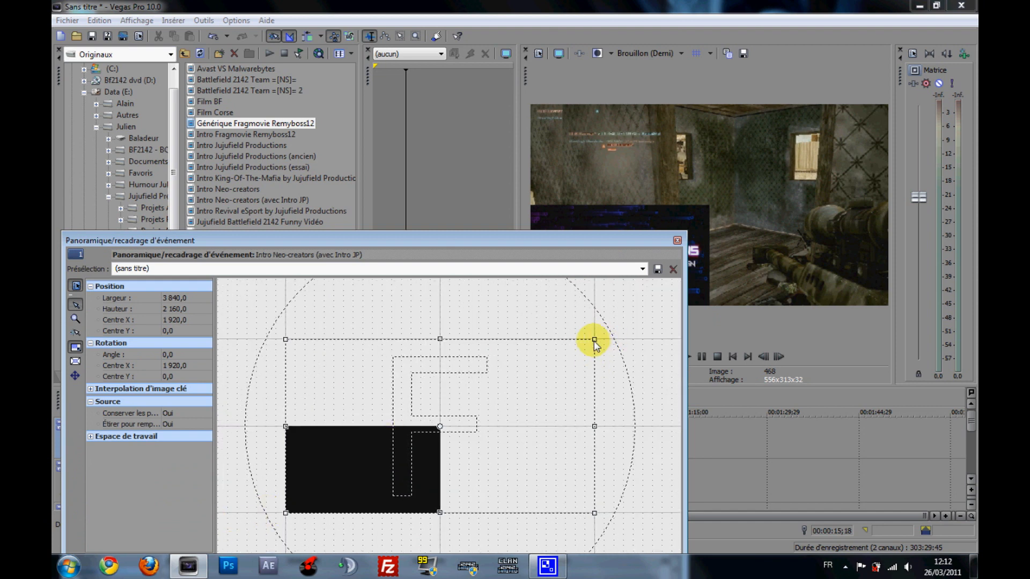
mouse_move(594, 340)
left_mouse_down()
mouse_move(564, 369)
mouse_move(595, 339)
left_mouse_up()
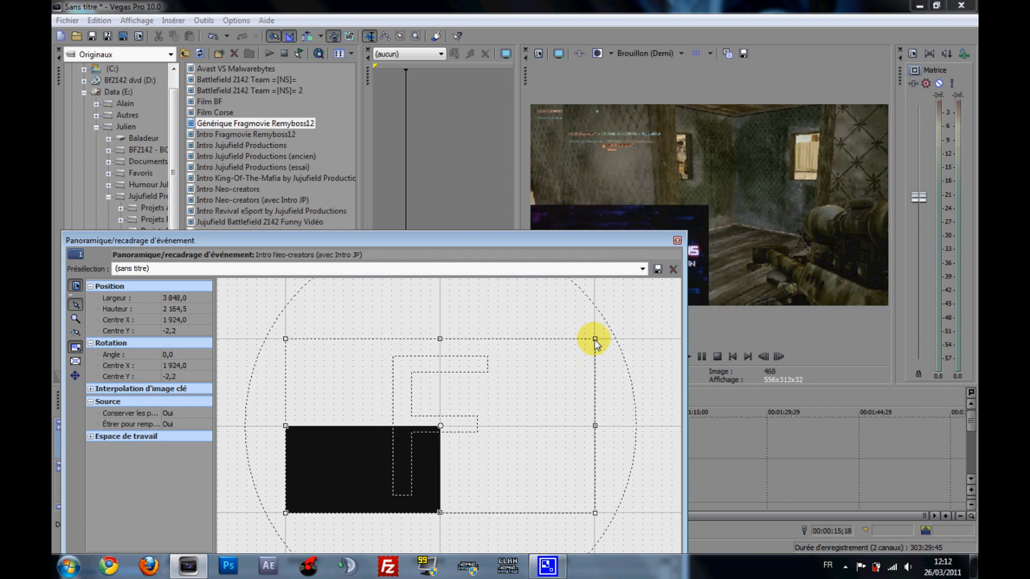
left_click_drag(587, 237, 510, 108)
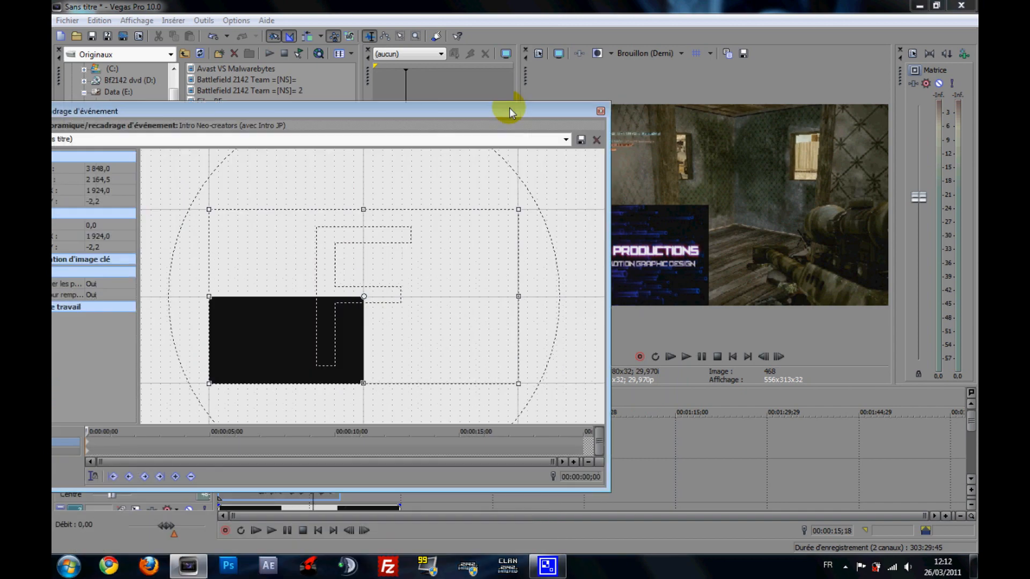
left_click(600, 111)
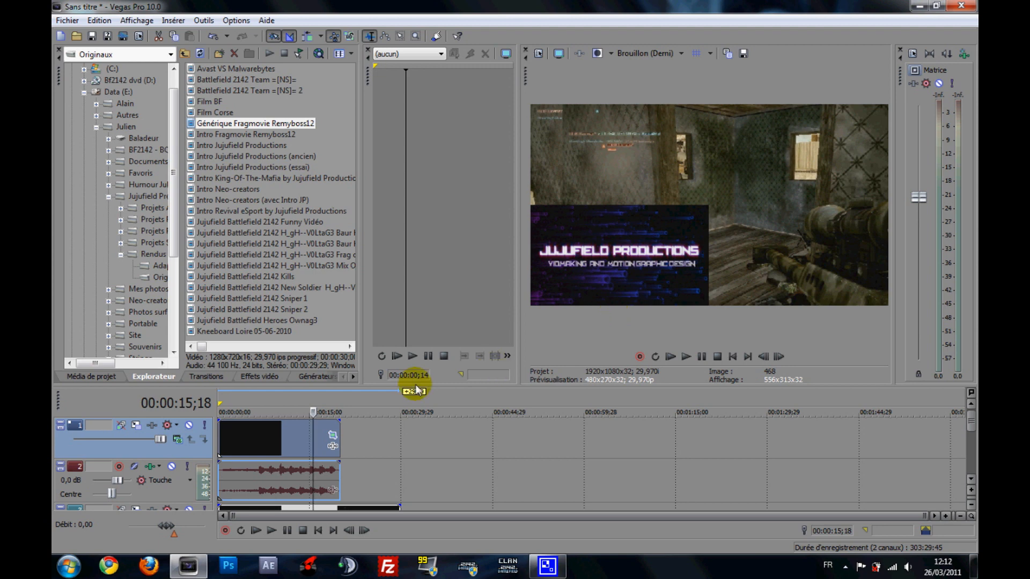
- Reopen Pan/Crop for the Intro Neo-creators clip and, at 00:00:03;03, move the crop frame to centre X about 252, Y about 173.8
left_click(332, 436)
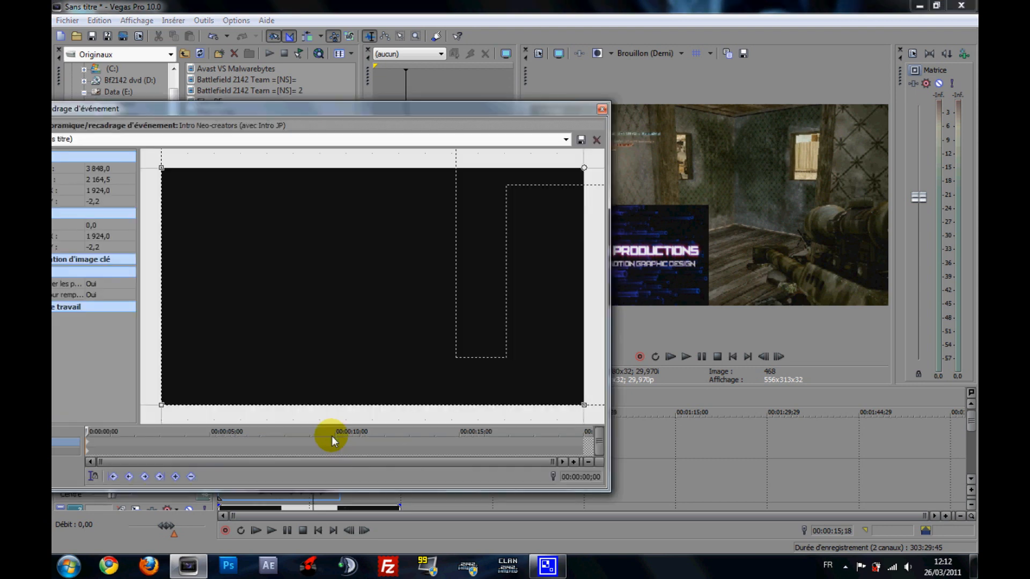
mouse_move(500, 110)
left_mouse_down()
mouse_move(523, 222)
mouse_move(511, 123)
left_mouse_up()
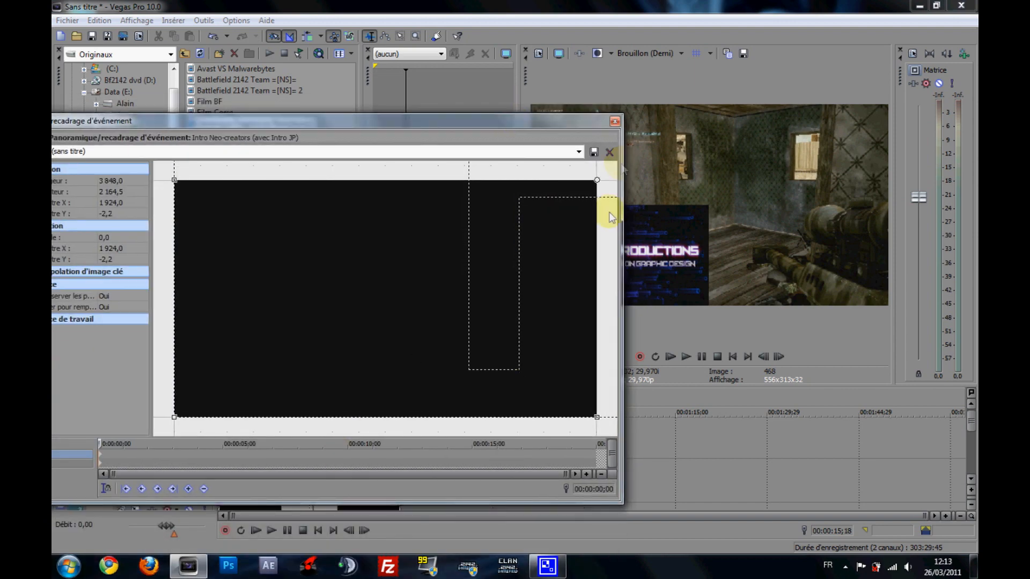
scroll(315, 246, "down", 3)
scroll(314, 246, "down", 2)
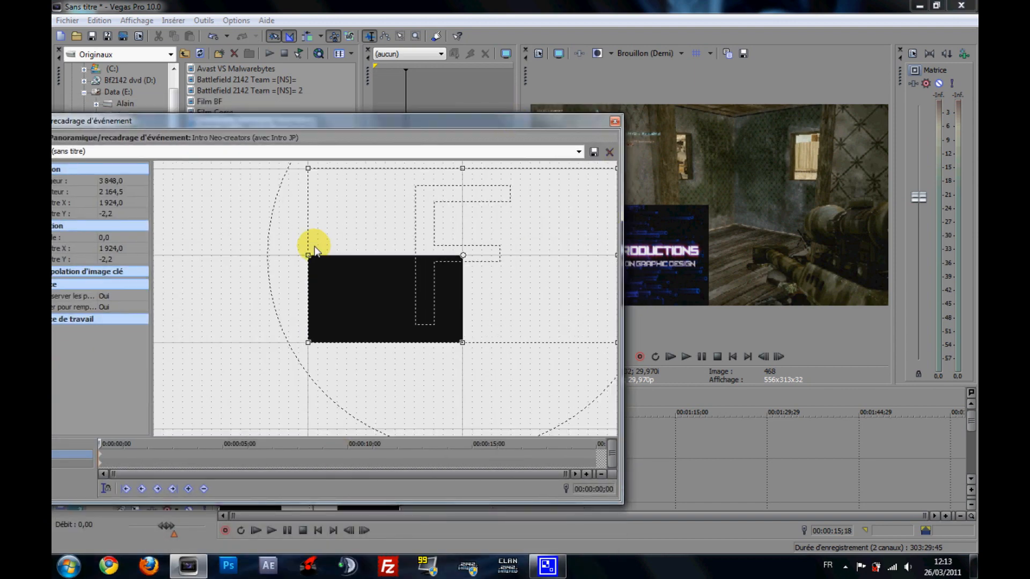
left_click_drag(260, 393, 189, 435)
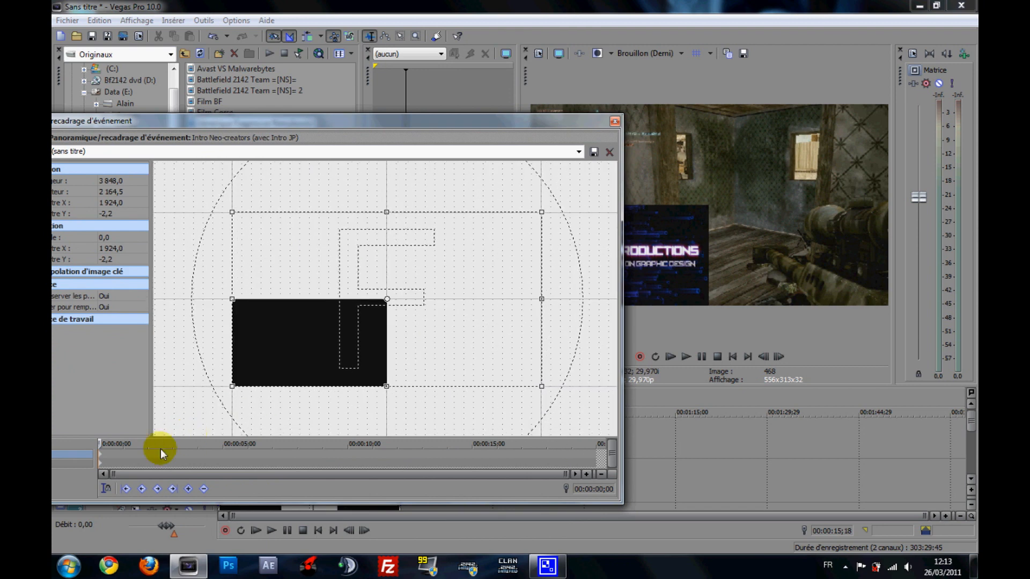
left_click_drag(322, 119, 349, 115)
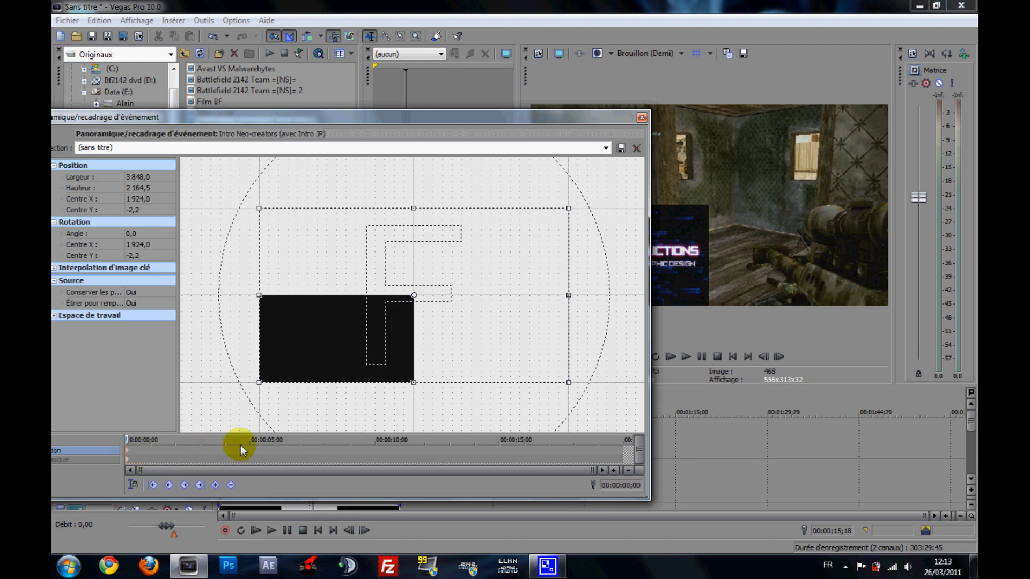
left_click(202, 450)
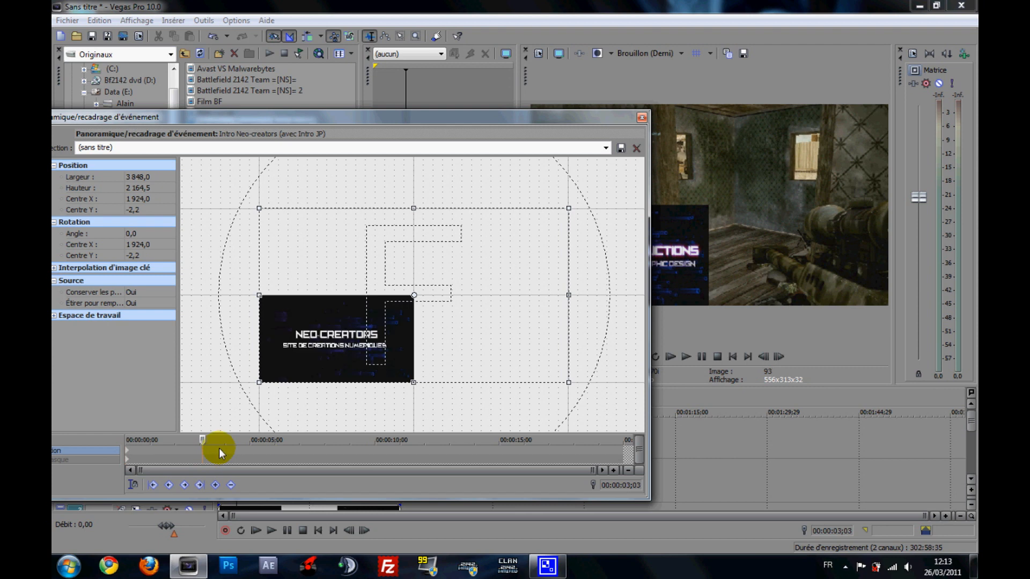
mouse_move(526, 322)
left_mouse_down()
mouse_move(379, 324)
mouse_move(392, 338)
left_mouse_up()
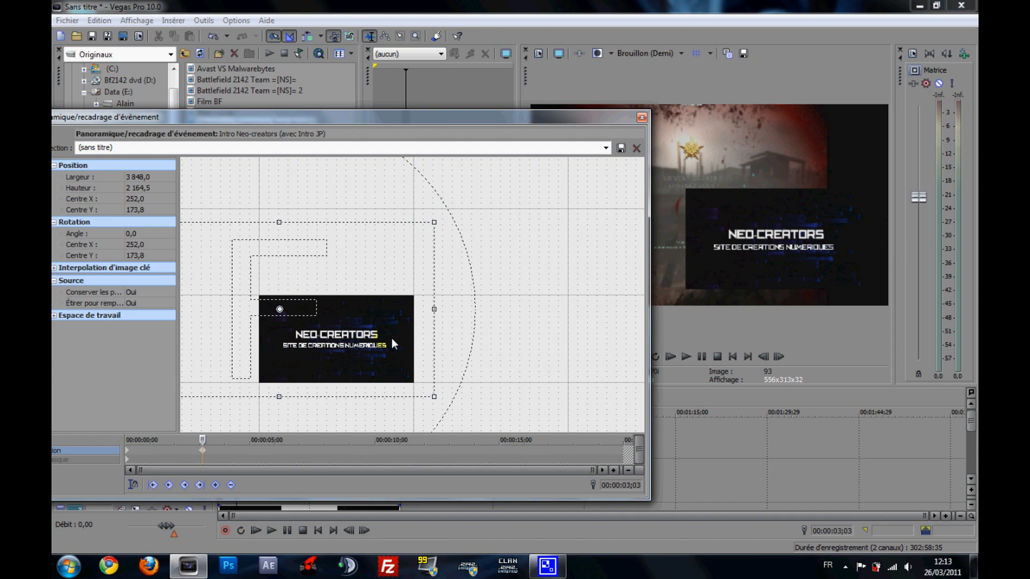
- At 00:00:04;12, move the crop frame to centre X about 132, Y about 957.8, and close Pan/Crop
left_click_drag(488, 118, 562, 108)
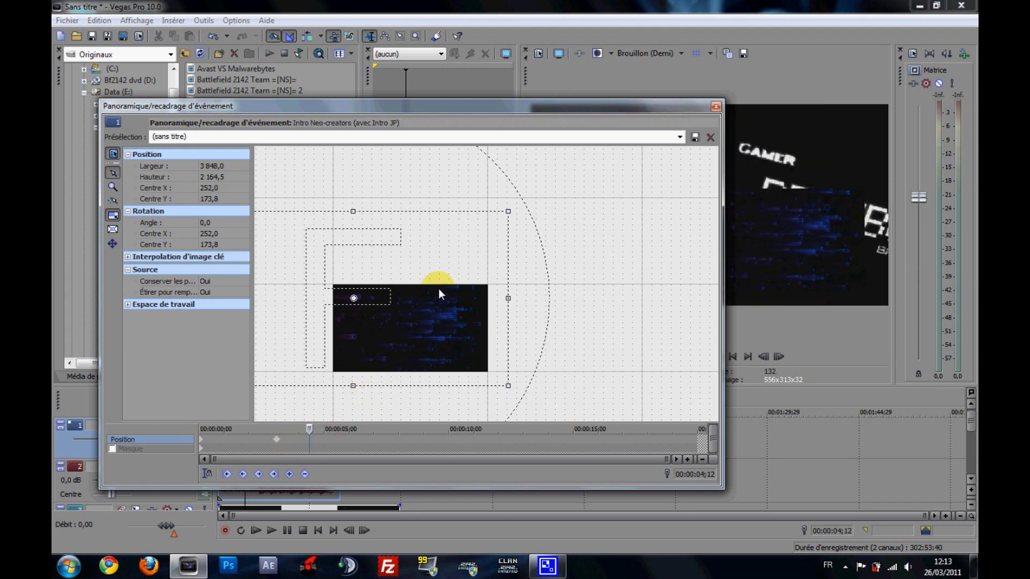
left_click_drag(439, 303, 427, 367)
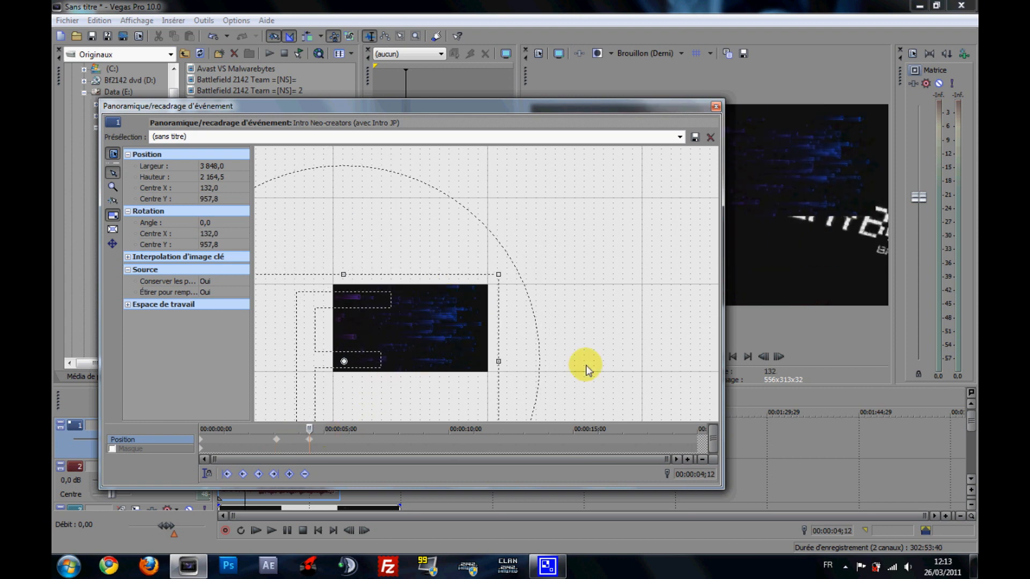
left_click(715, 106)
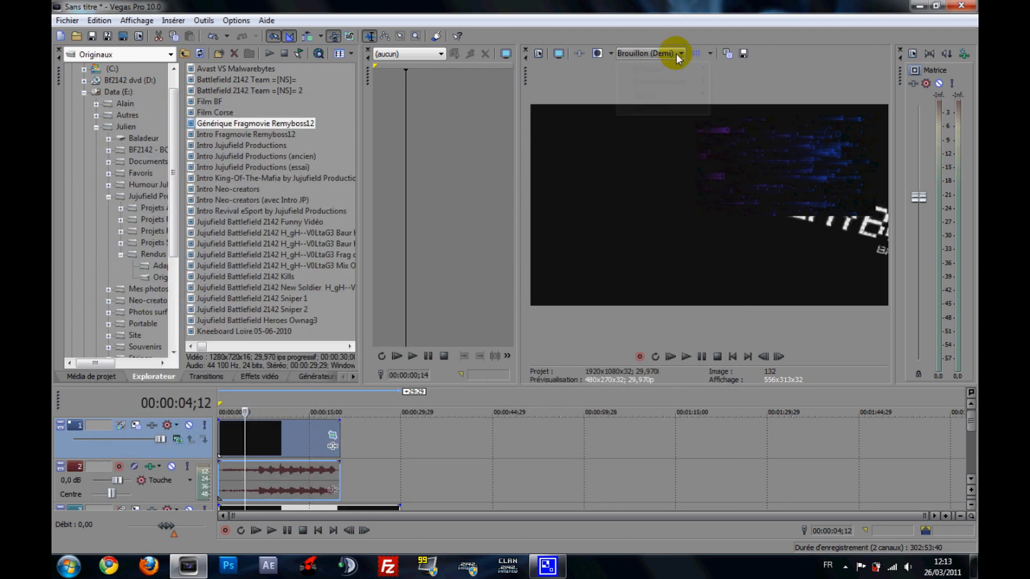
- Set the video preview quality to Brouillon (Quart) and look through the other quality levels
left_click(674, 53)
mouse_move(664, 69)
left_click(719, 110)
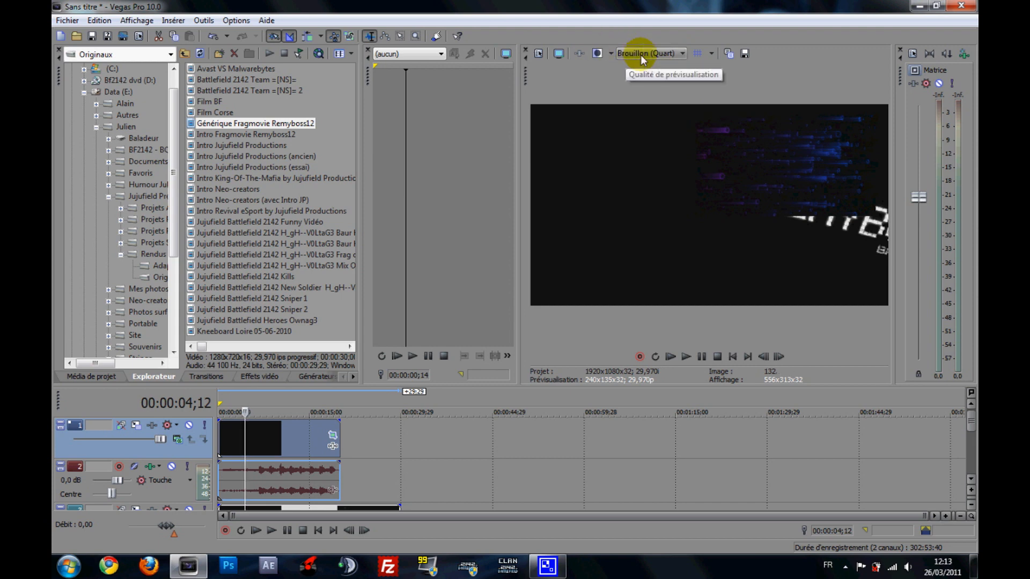
left_click(683, 54)
mouse_move(698, 70)
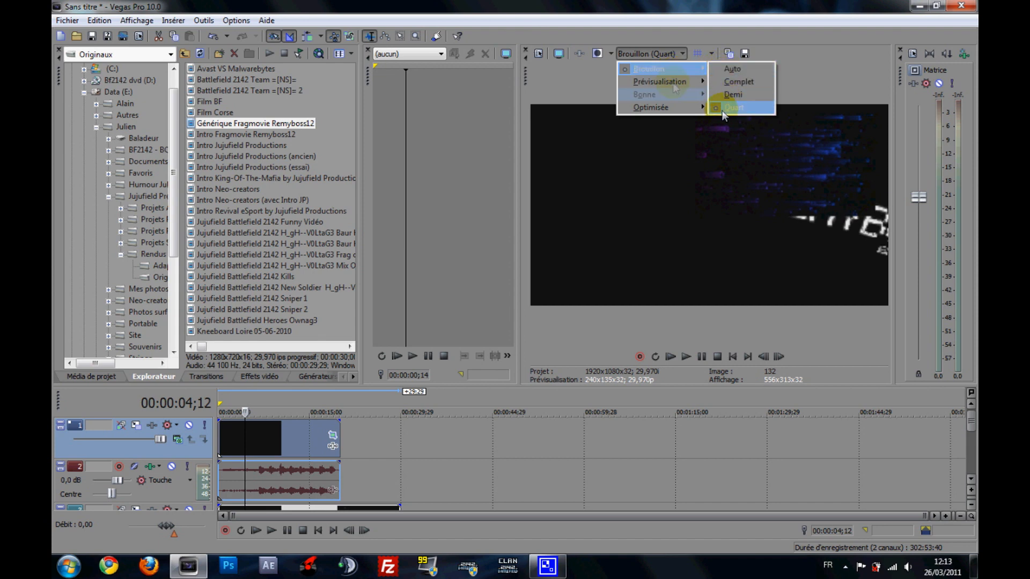
mouse_move(662, 86)
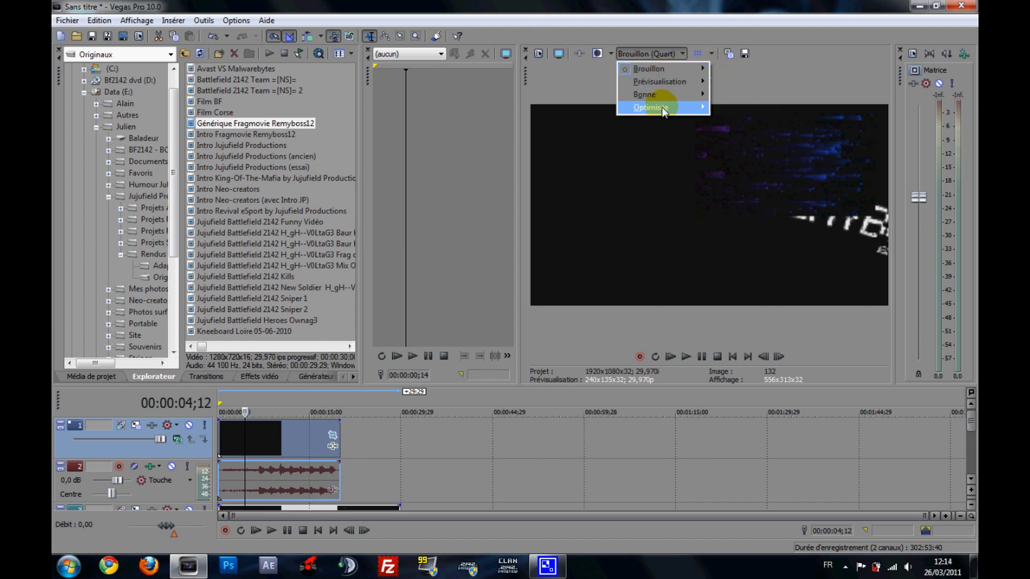
mouse_move(695, 106)
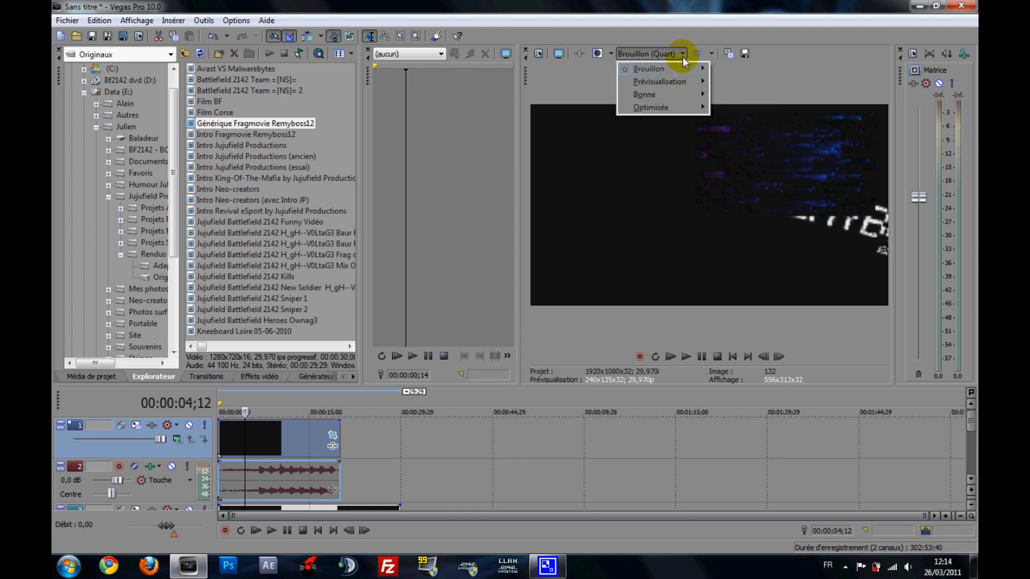
left_click(581, 82)
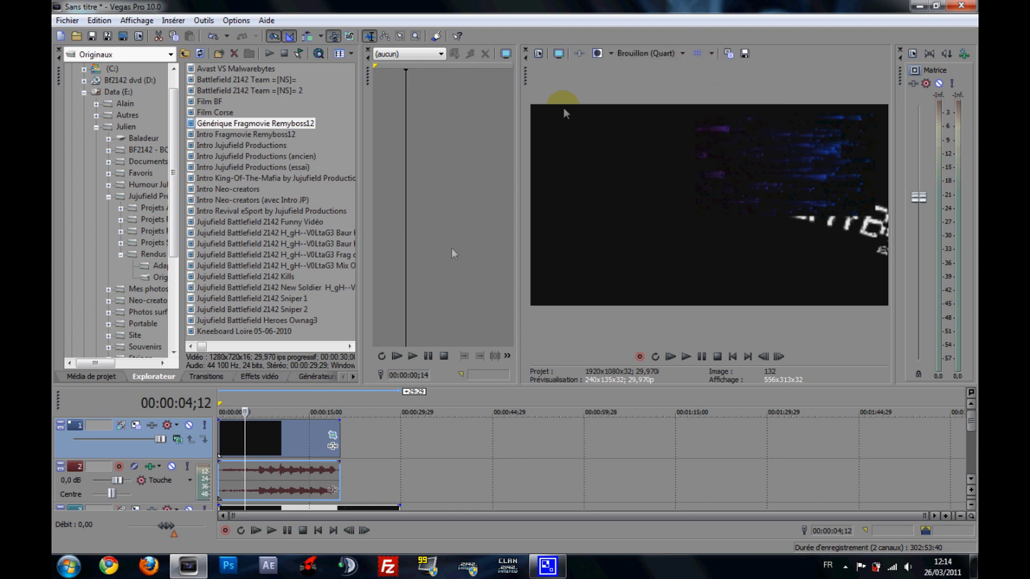
- Play the overlaid clips from 00:00:04;12 and check the picture at about 00:00:05;21, 00:00:11;02 and 00:00:07;02
left_click(259, 531)
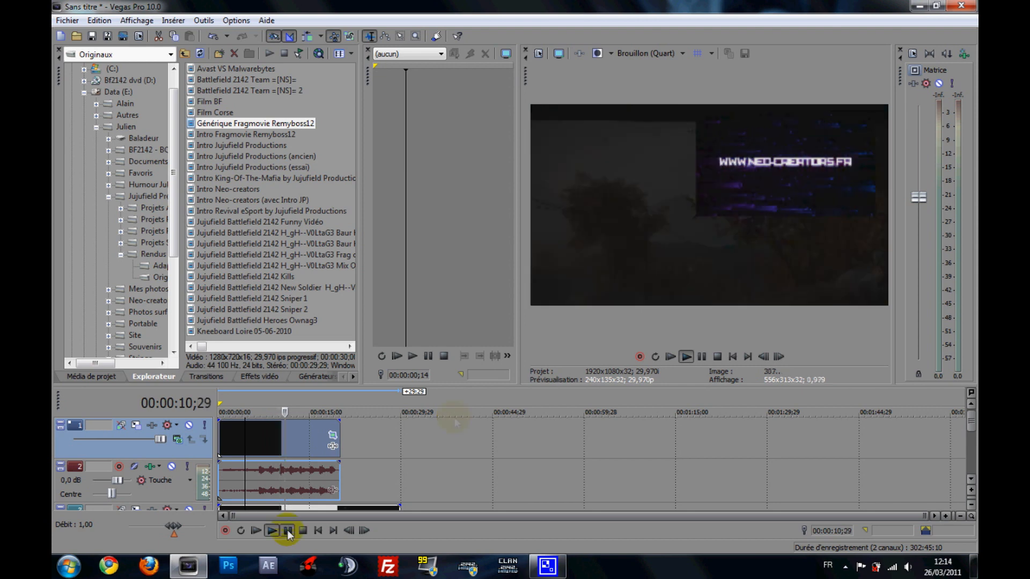
left_click(253, 447)
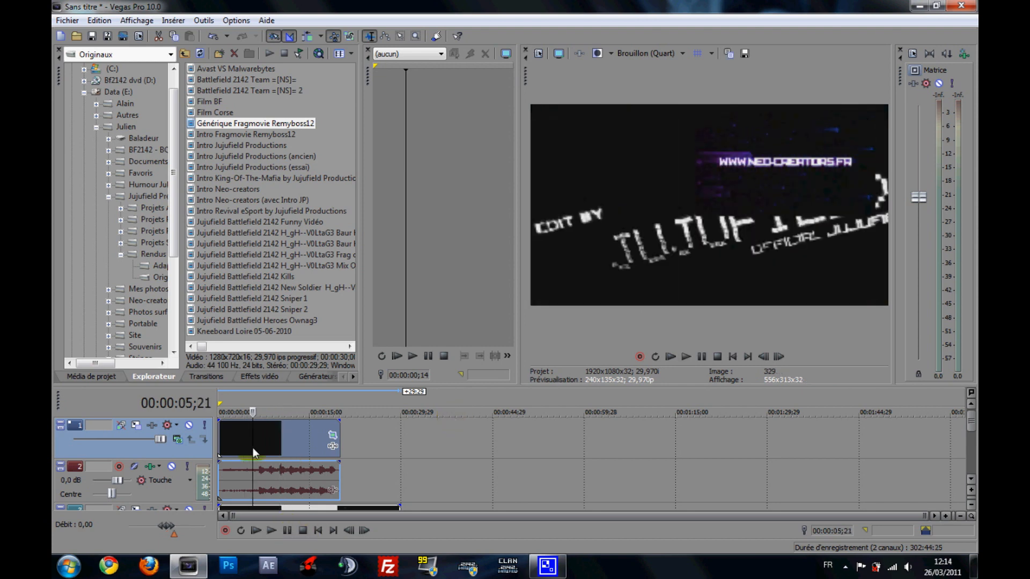
left_click(286, 447)
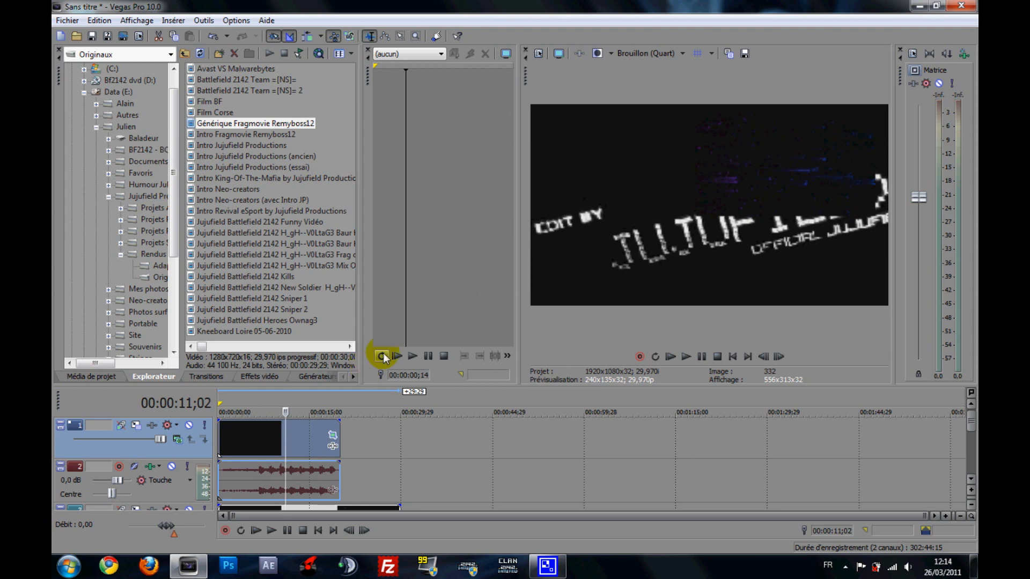
left_click(260, 441)
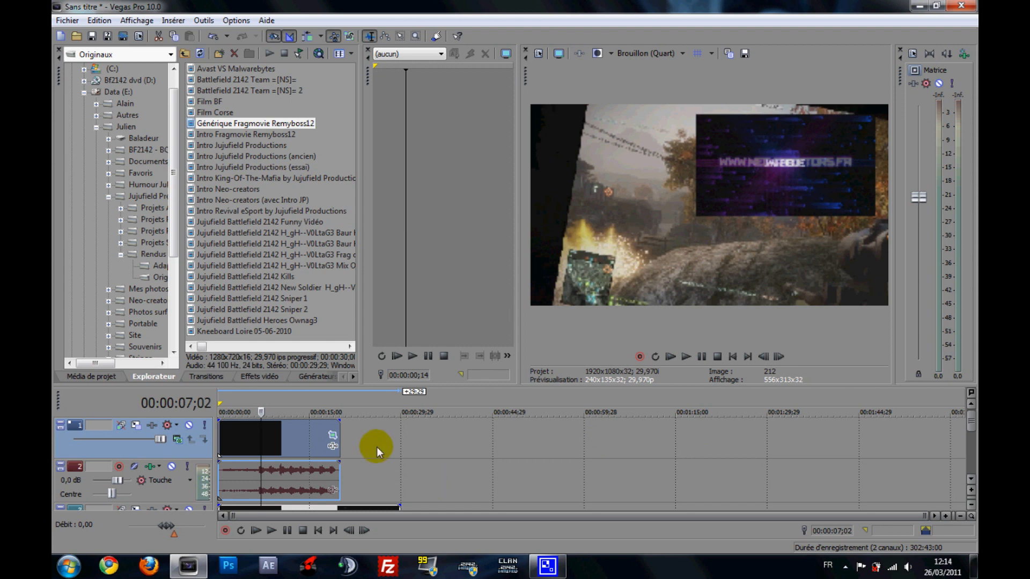
- Enlarge the crop frame of Générique Fragmovie Remyboss12 on track 3 to about 2553.6 × 1436.4, placing the clip lower left, and close Pan/Crop
left_click(971, 479)
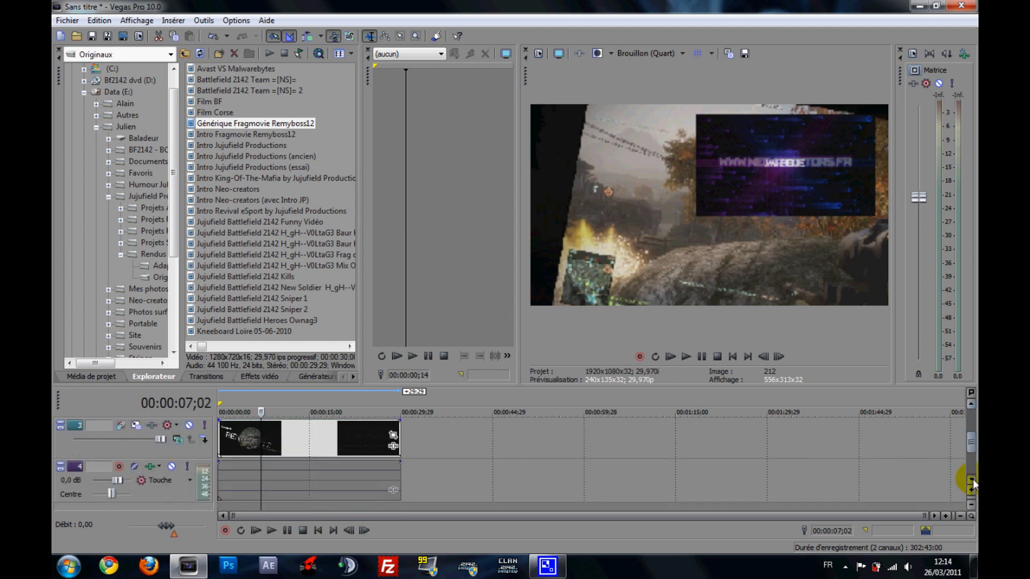
left_click(393, 434)
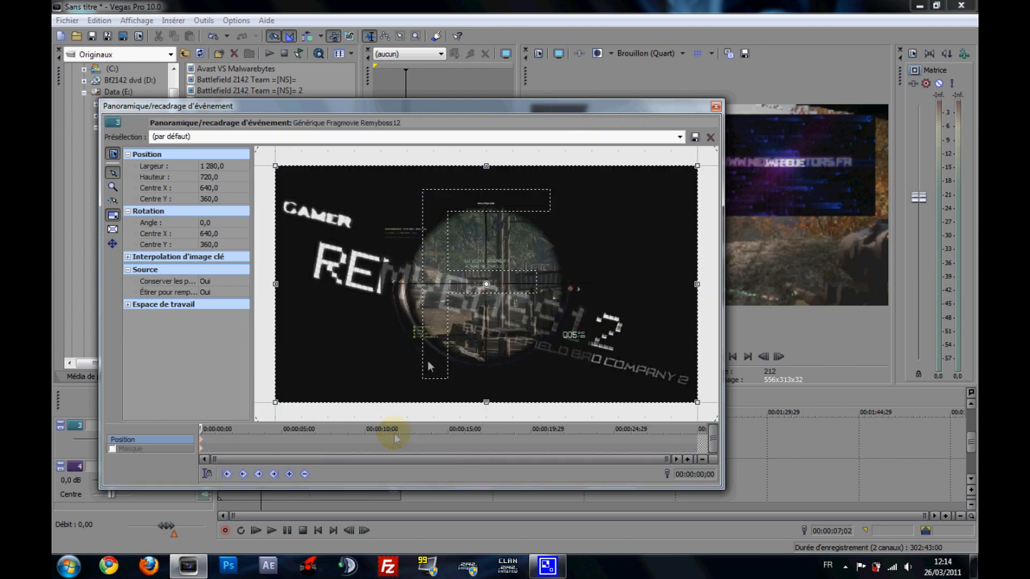
scroll(451, 324, "down", 6)
left_click_drag(555, 248, 679, 176)
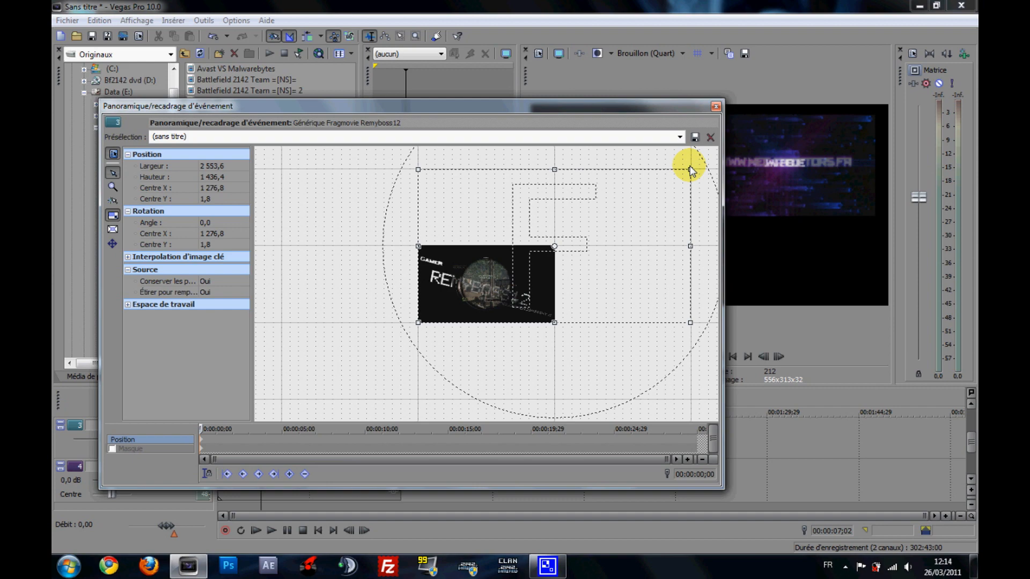
left_click_drag(675, 106, 472, 257)
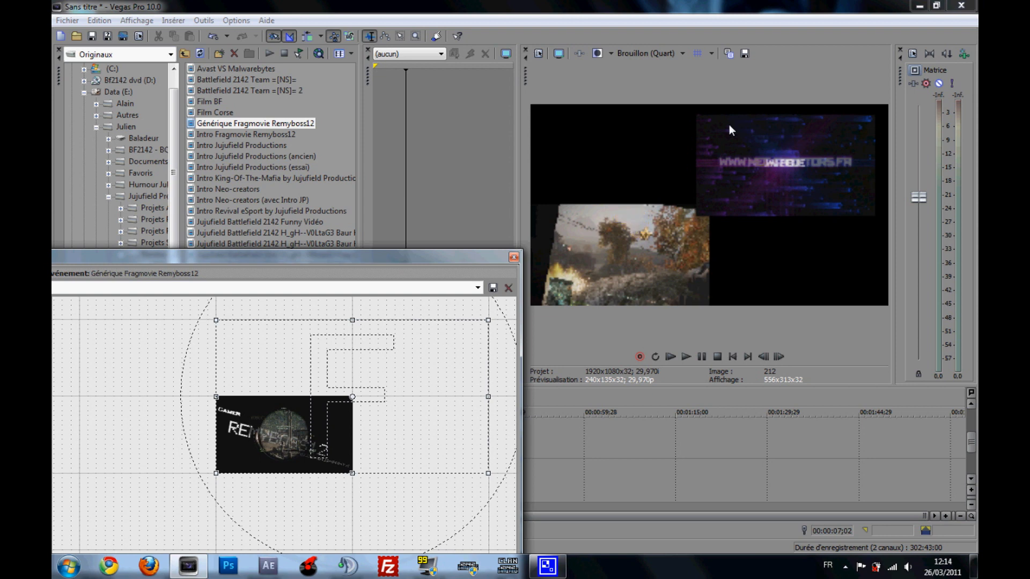
left_click(513, 256)
- Play both reduced clips together up to about 00:00:14;11 and place the cursor past their end at 00:00:37;09
left_click(271, 530)
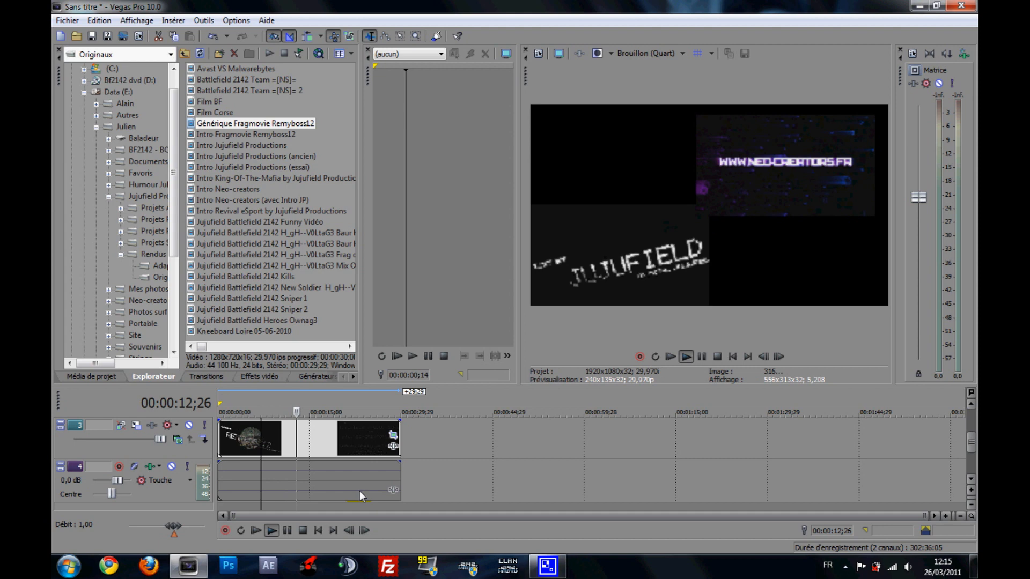
left_click(285, 529)
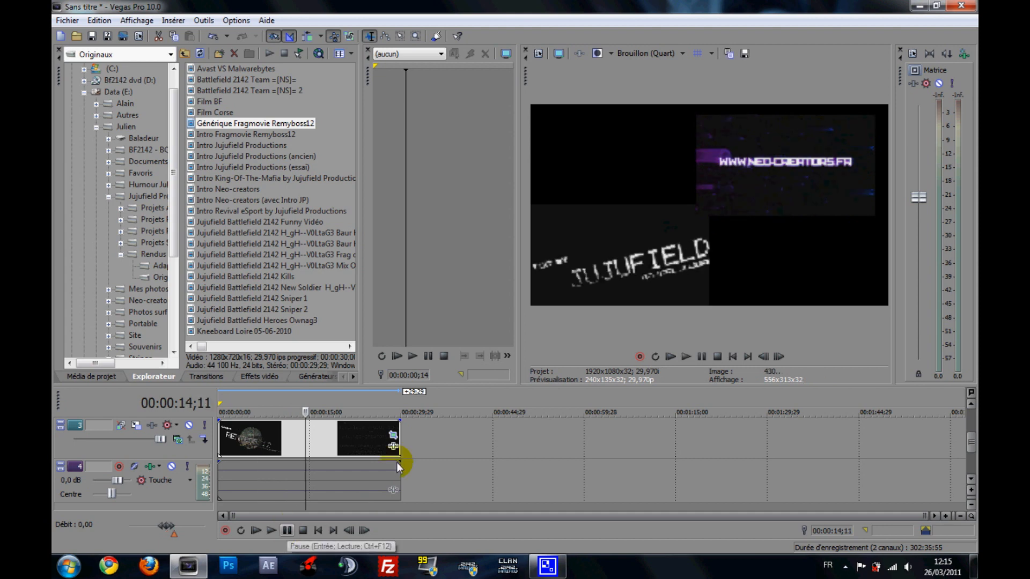
left_click(446, 440)
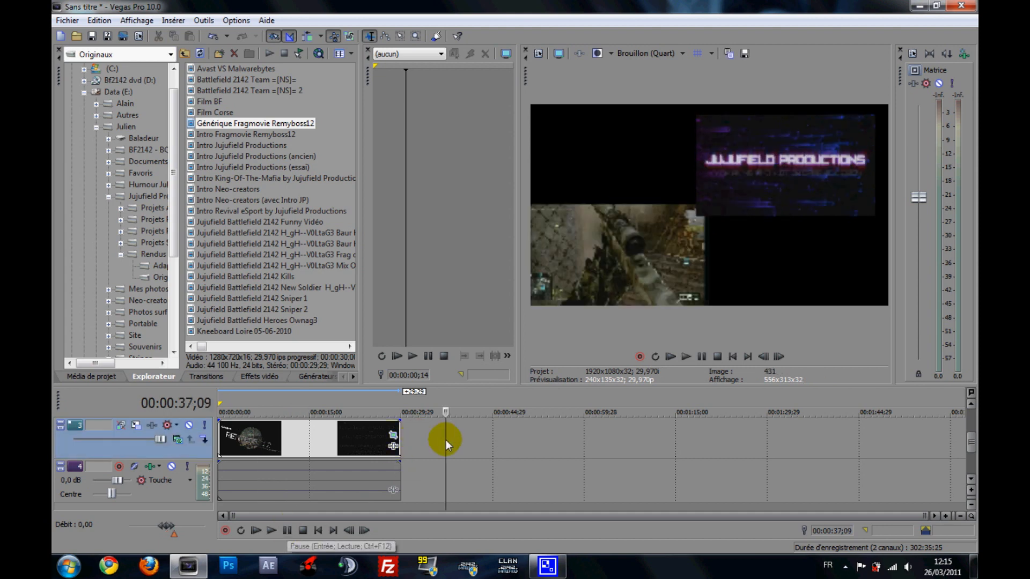